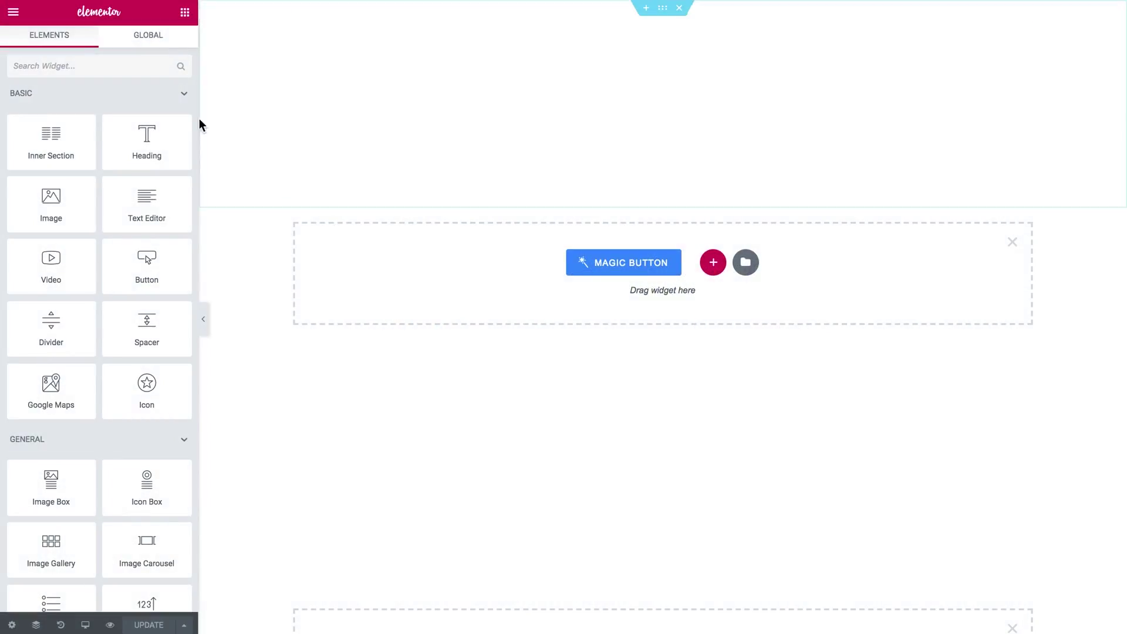
- Search the widgets for 'Classic Accordion' and drag it into the empty section
left_click(128, 70)
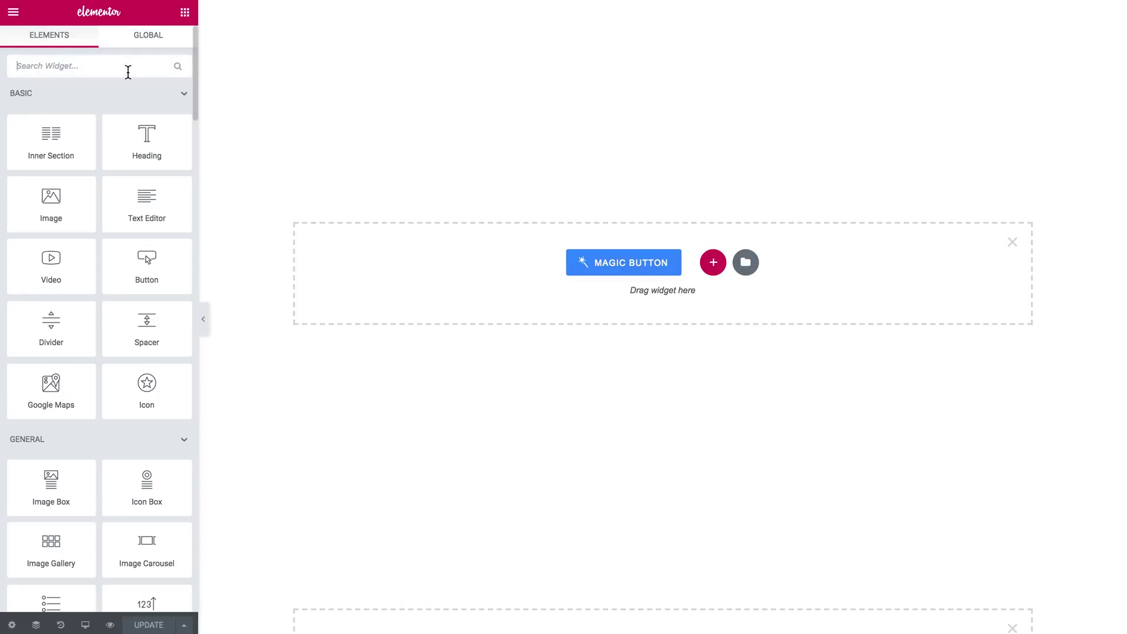
type("cli")
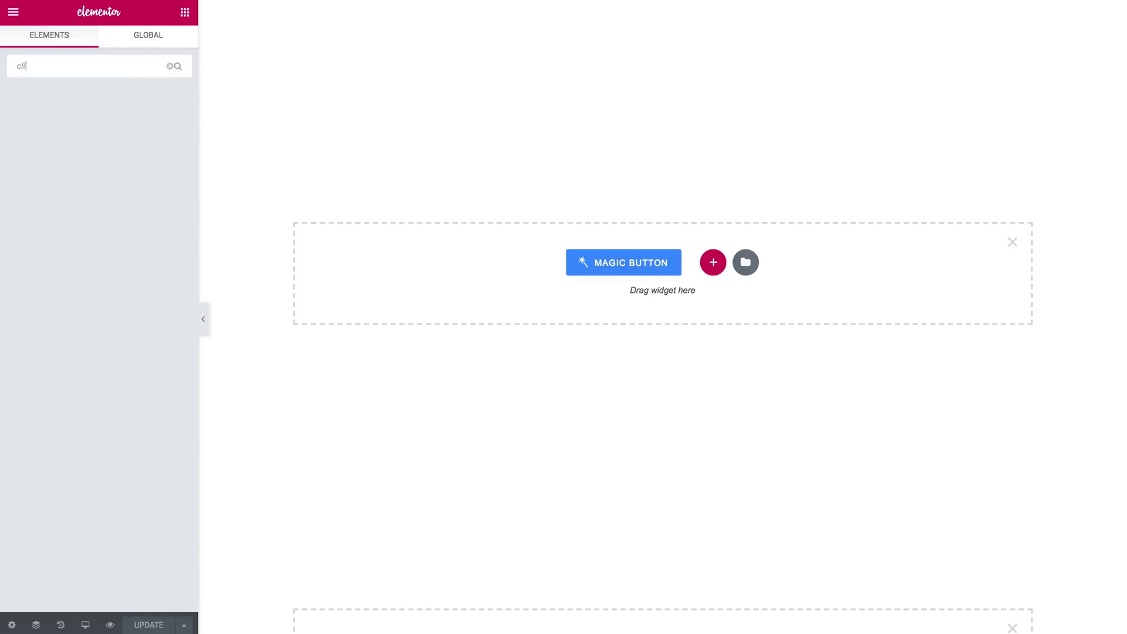
key("BackSpace")
type("as")
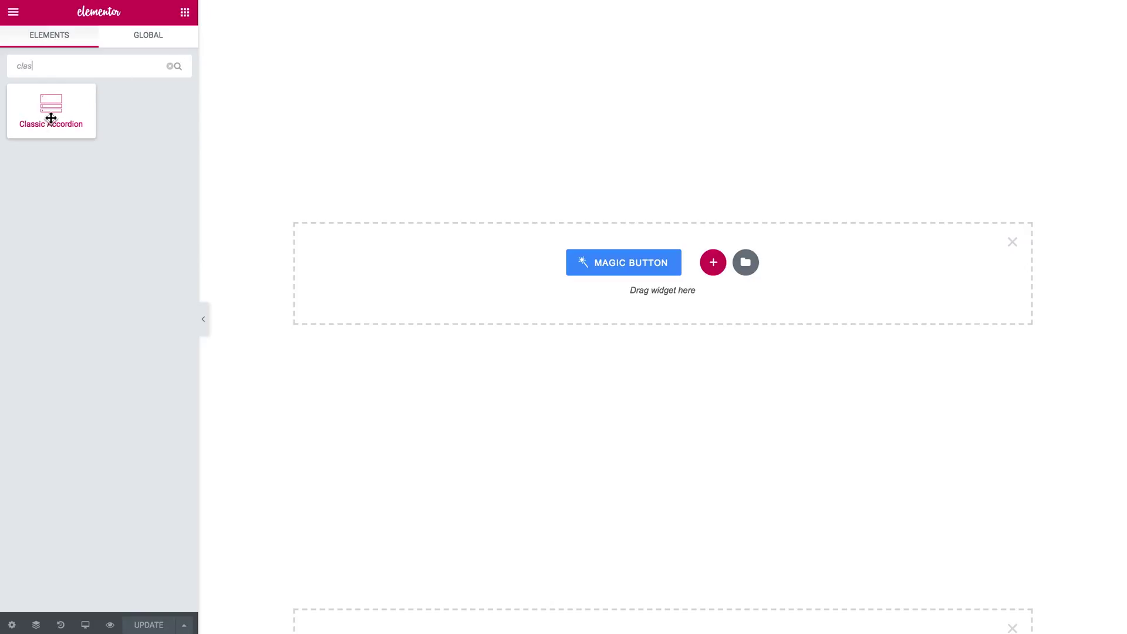
left_click_drag(36, 115, 433, 292)
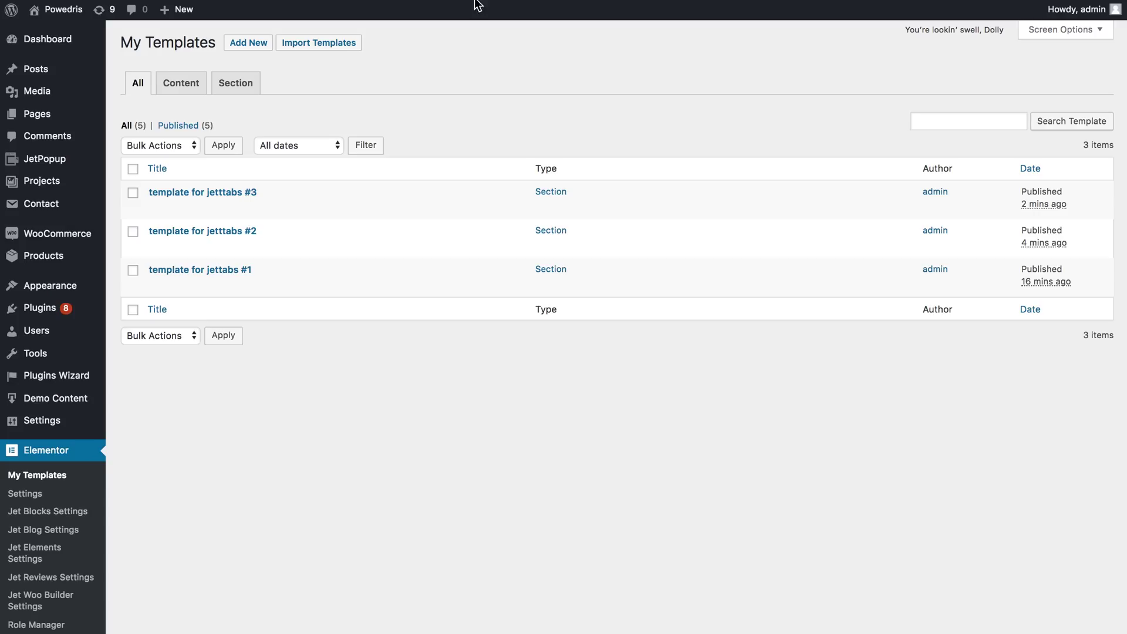
- Review the three saved JetTabs section templates (#1 to #3) in My Templates
mouse_move(226, 272)
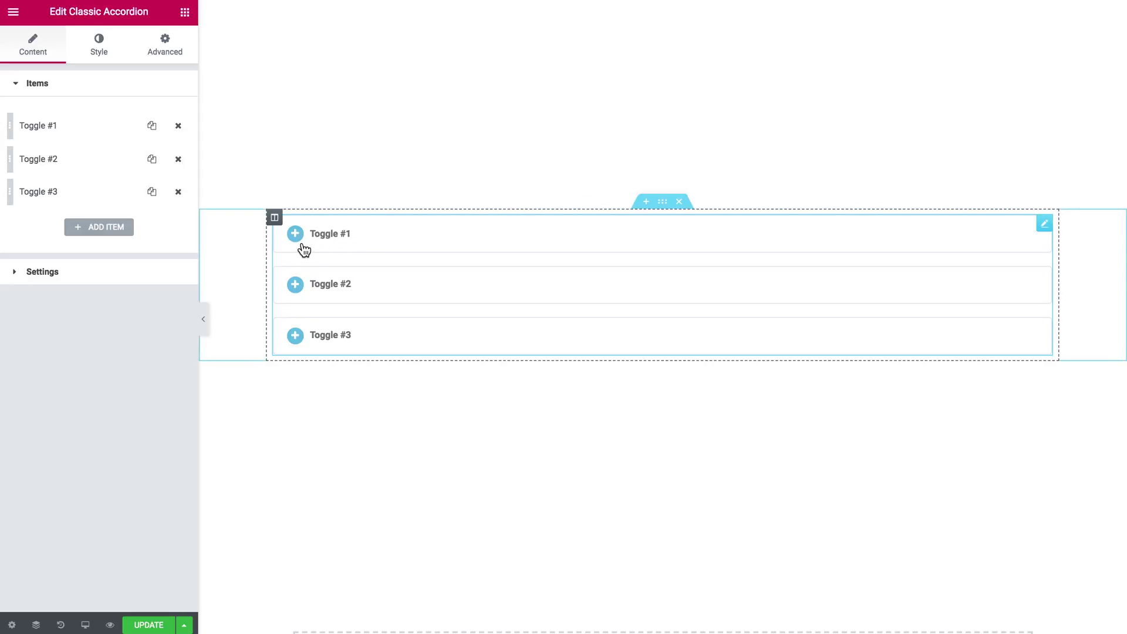
- Set Toggle #1's template to 'template for jettabs #1' and preview it on the canvas
left_click(71, 135)
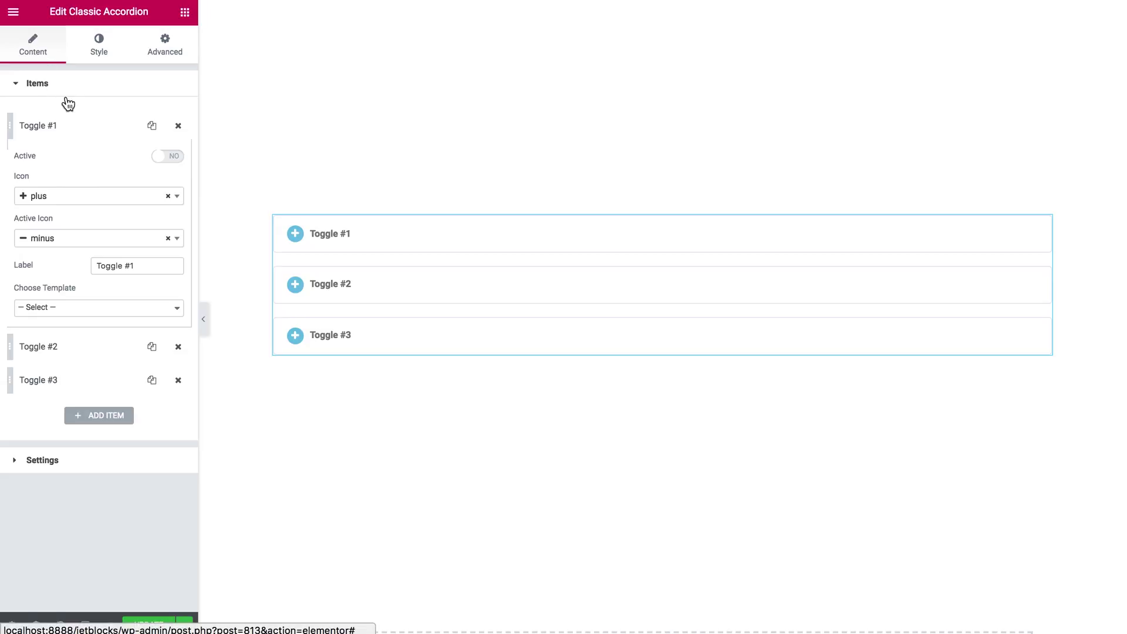
left_click(75, 309)
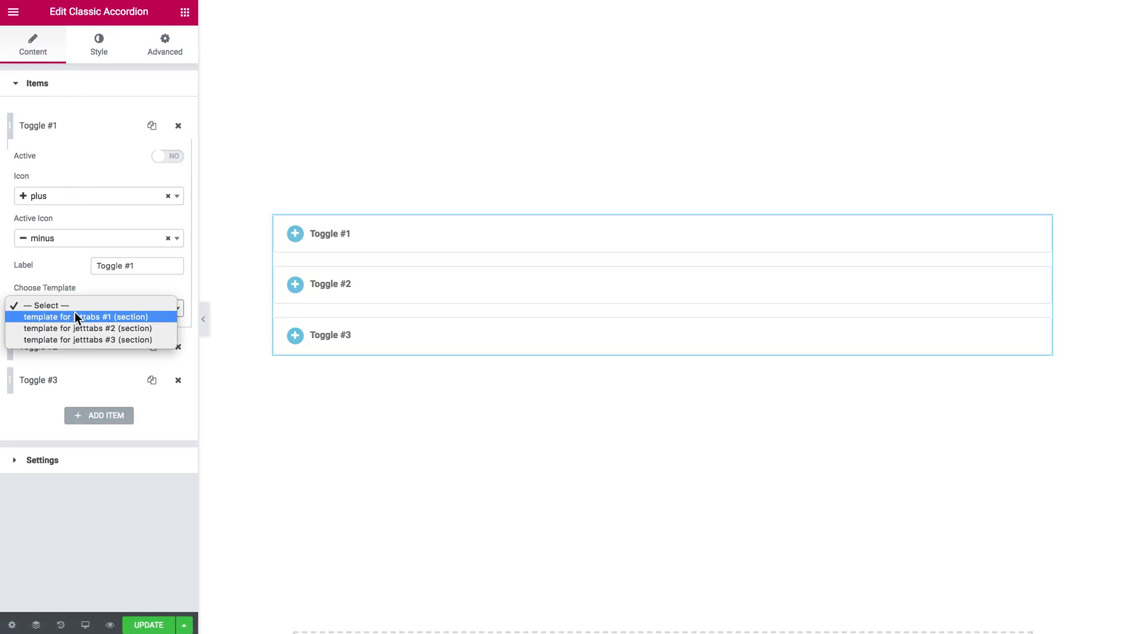
left_click(74, 318)
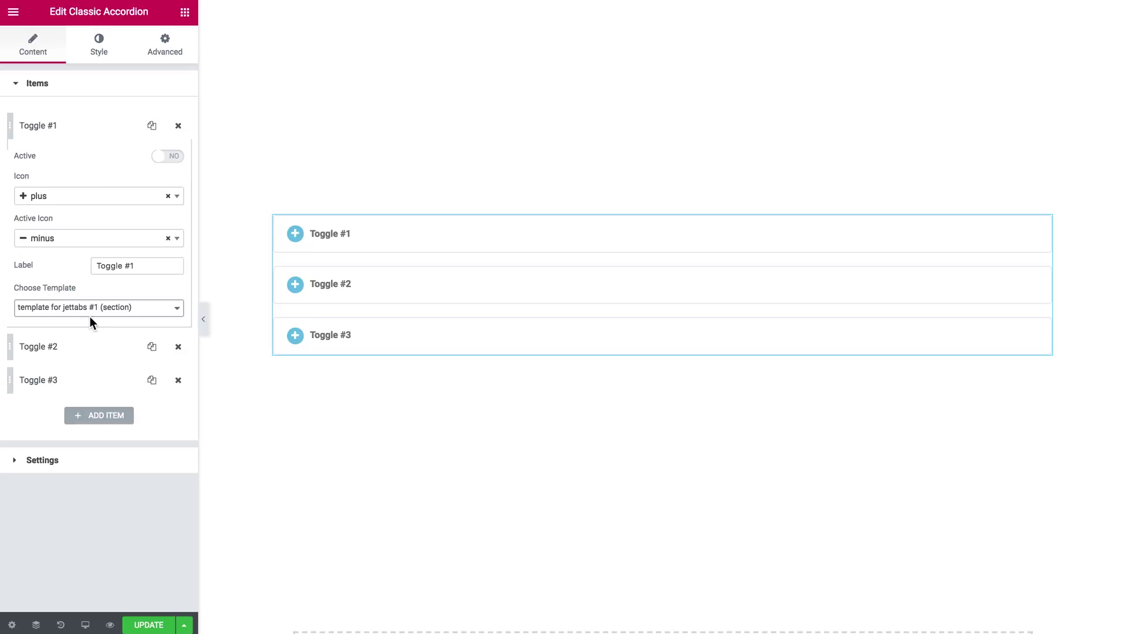
left_click(297, 234)
scroll(563, 370, "down", 3)
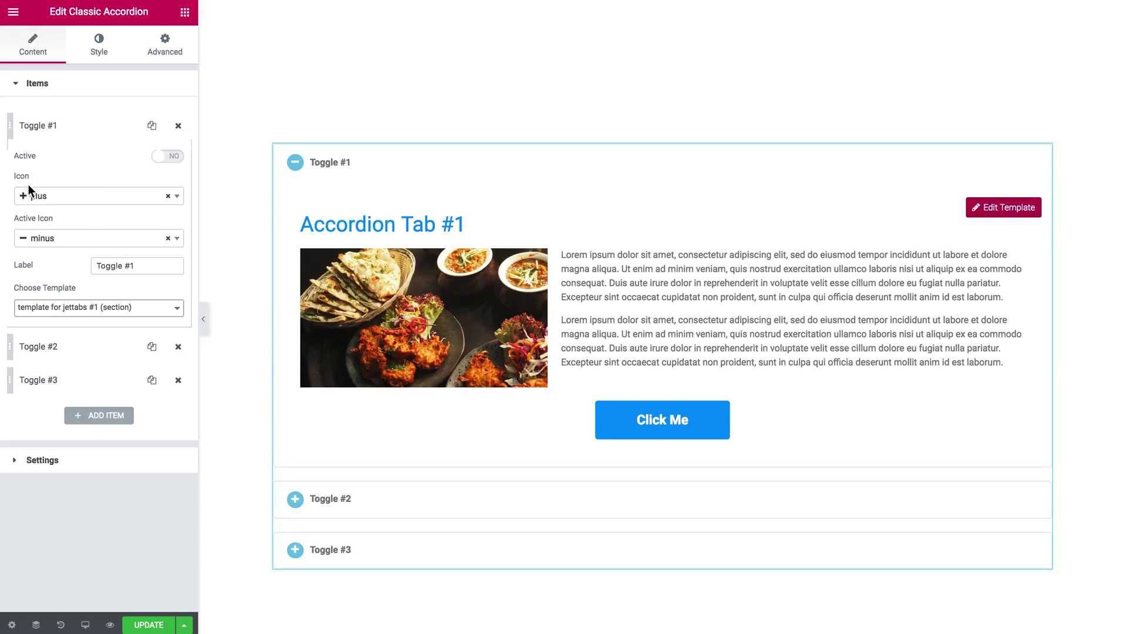
left_click(295, 167)
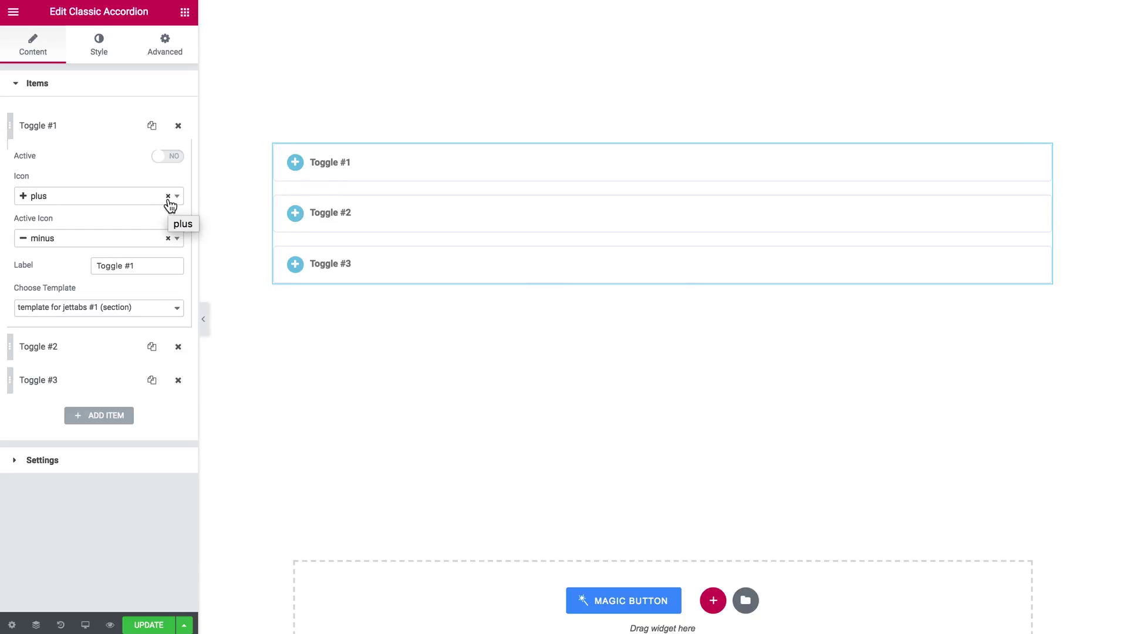
left_click(73, 131)
- Assign 'template for jetttabs #2' to Toggle #2 and '#3' to Toggle #3
left_click(70, 162)
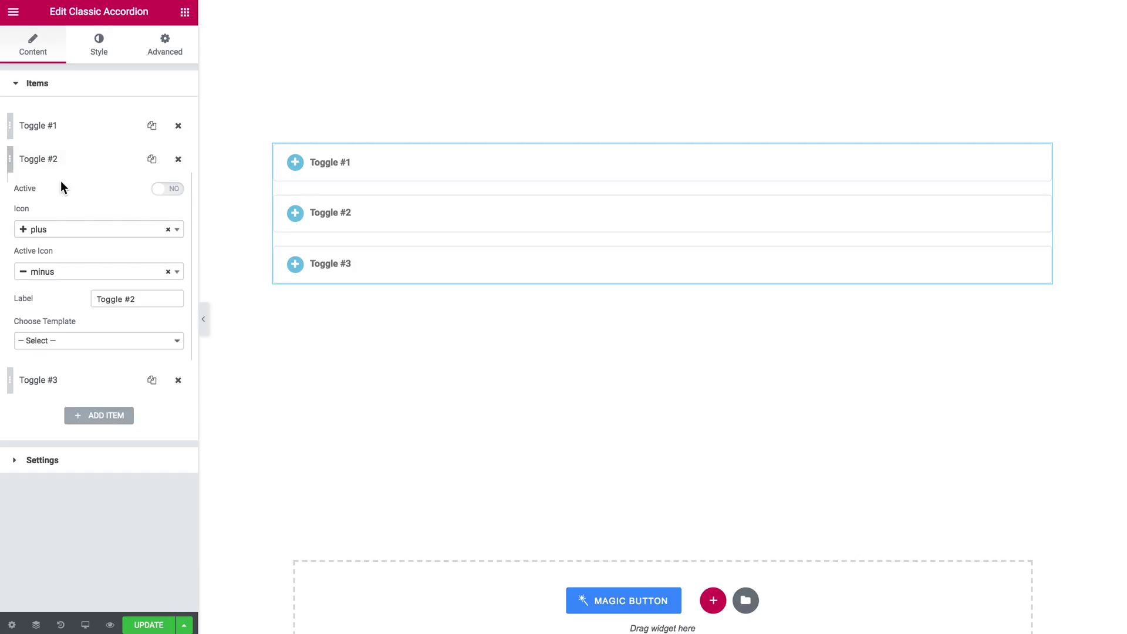
left_click(118, 341)
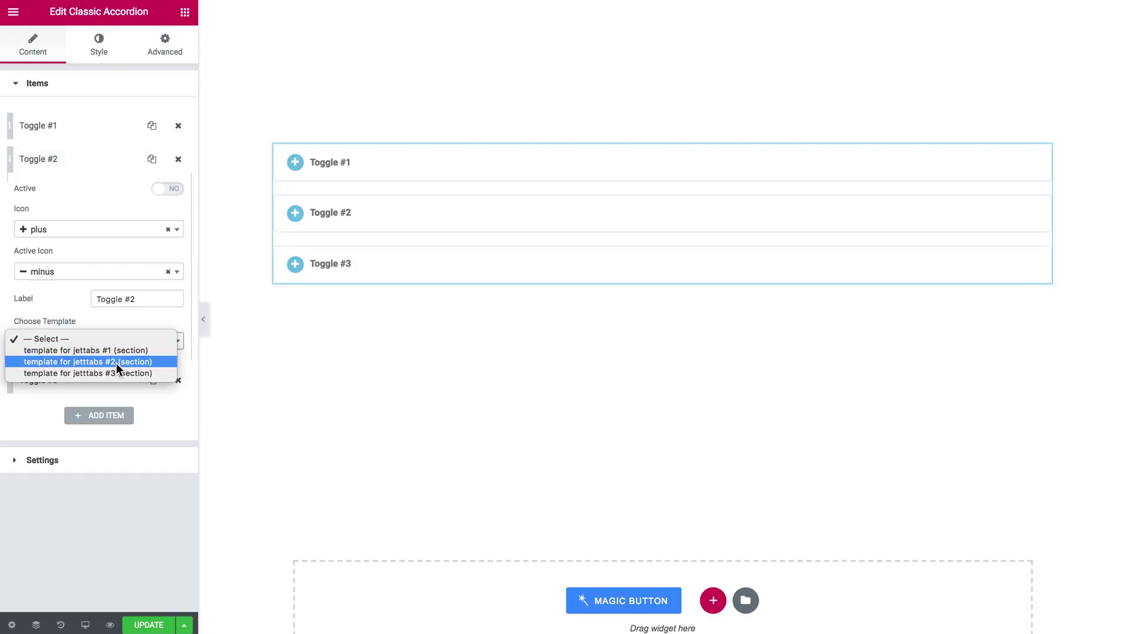
left_click(118, 362)
left_click(82, 162)
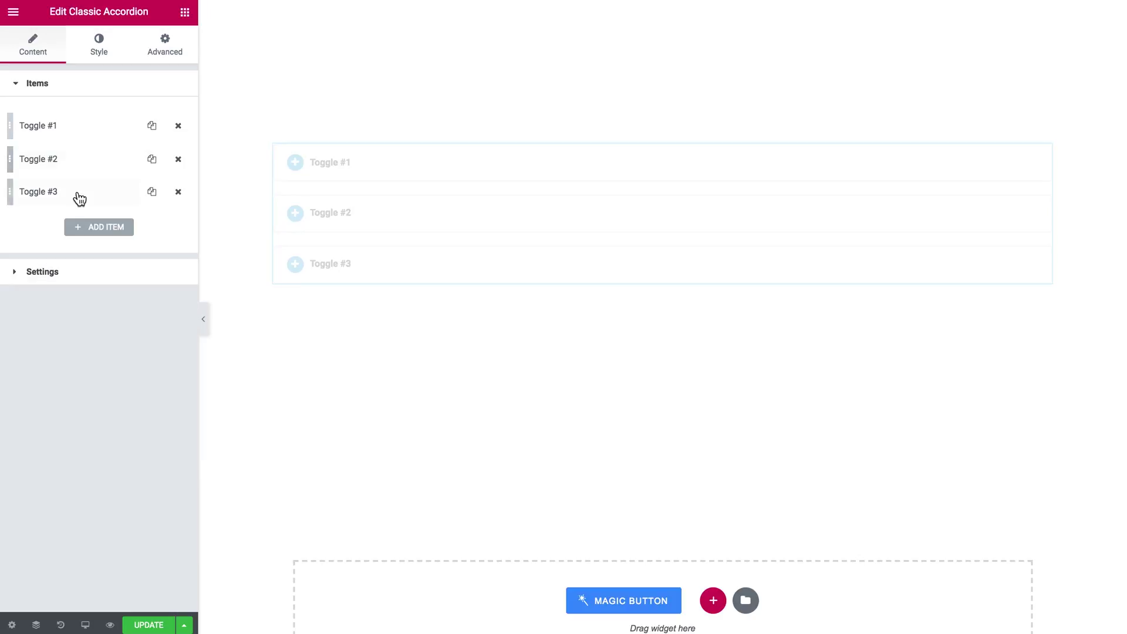
left_click(78, 194)
left_click(90, 375)
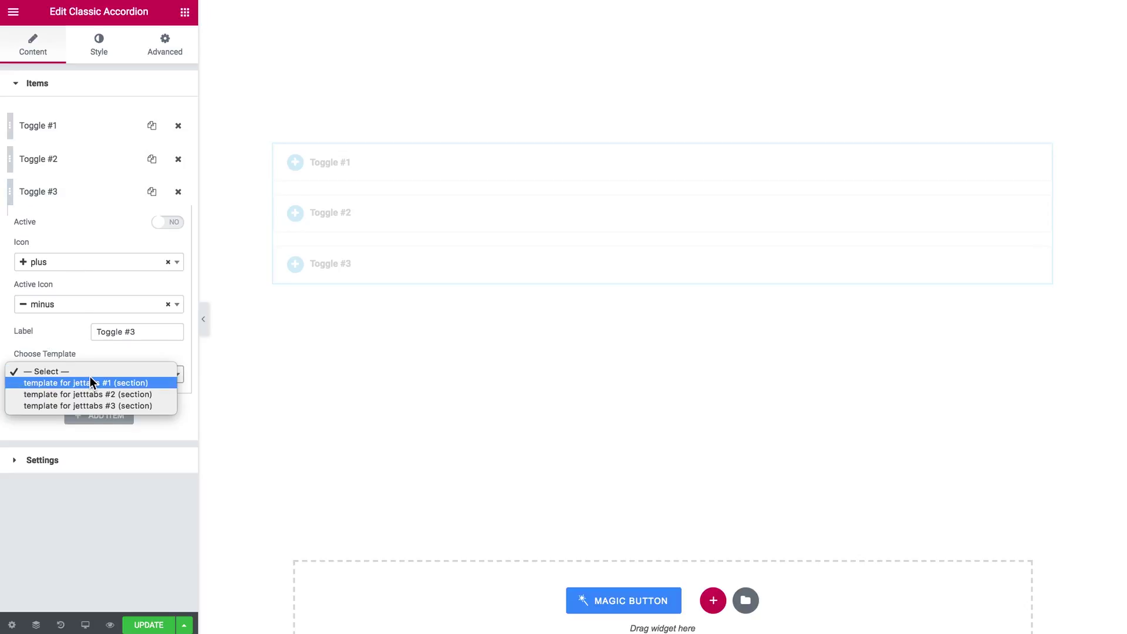
left_click(86, 407)
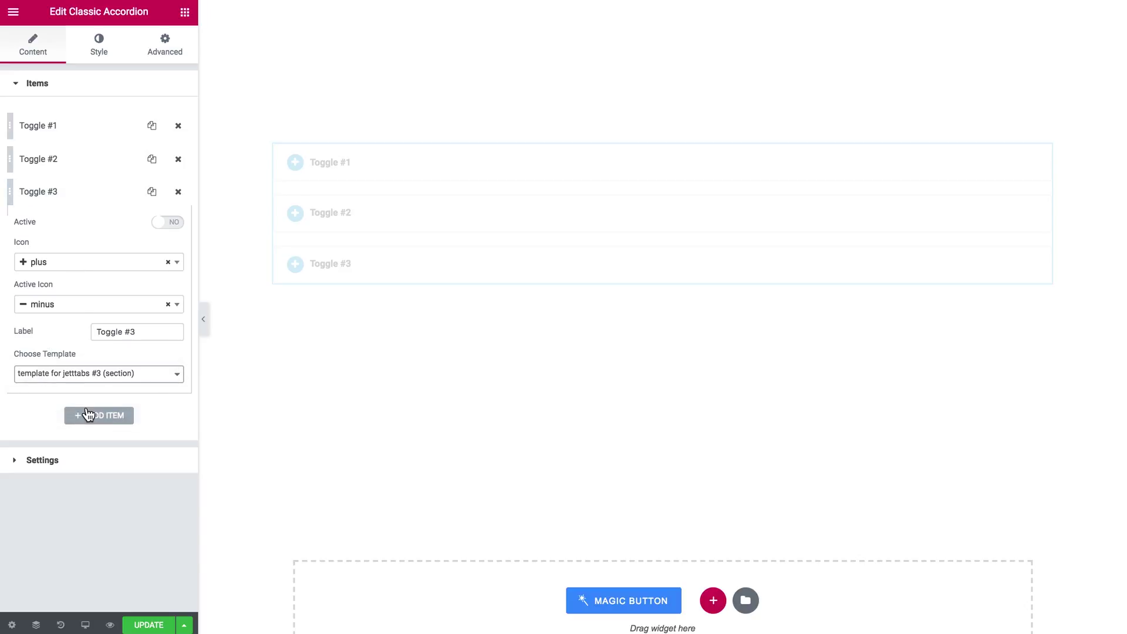
left_click(104, 203)
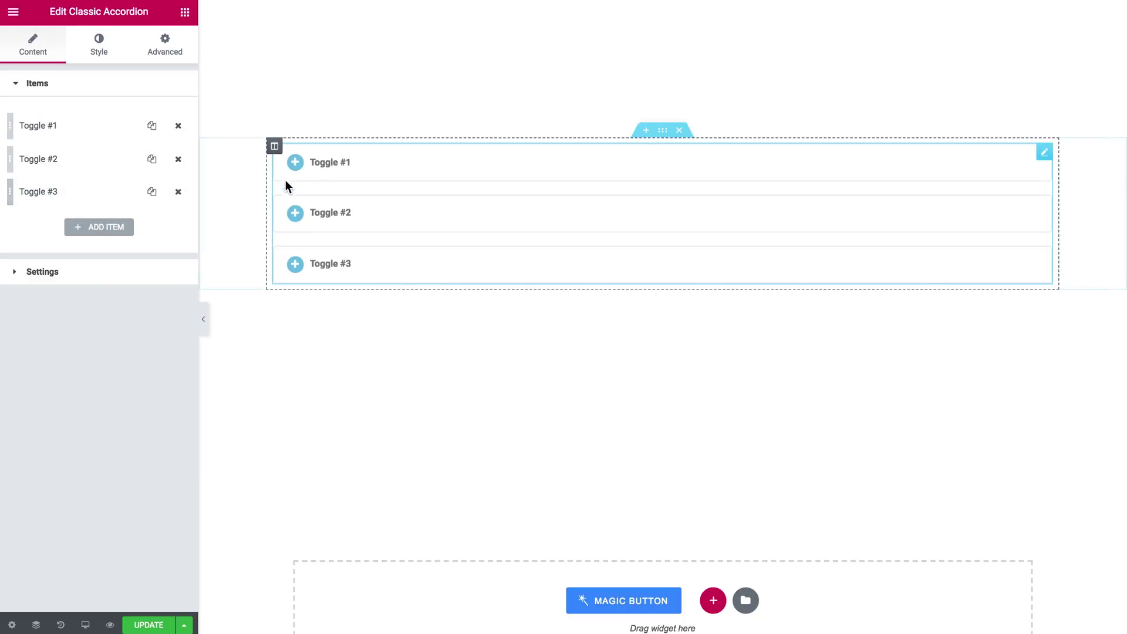
- Open and close the toggles on the canvas to check their template content
left_click(296, 165)
left_click(296, 213)
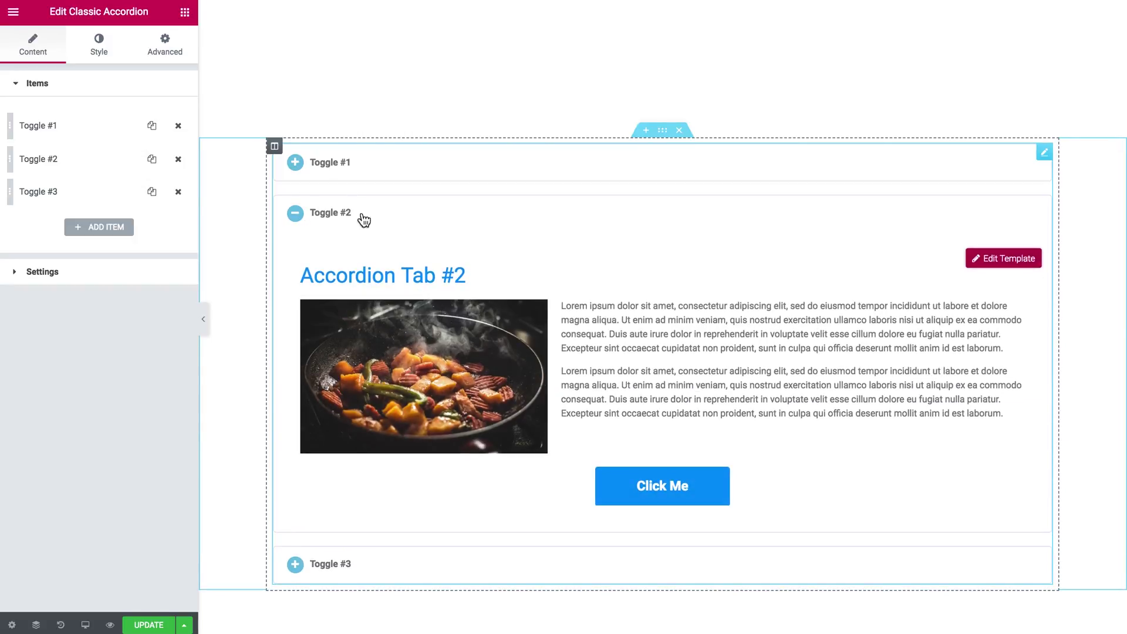
left_click(297, 162)
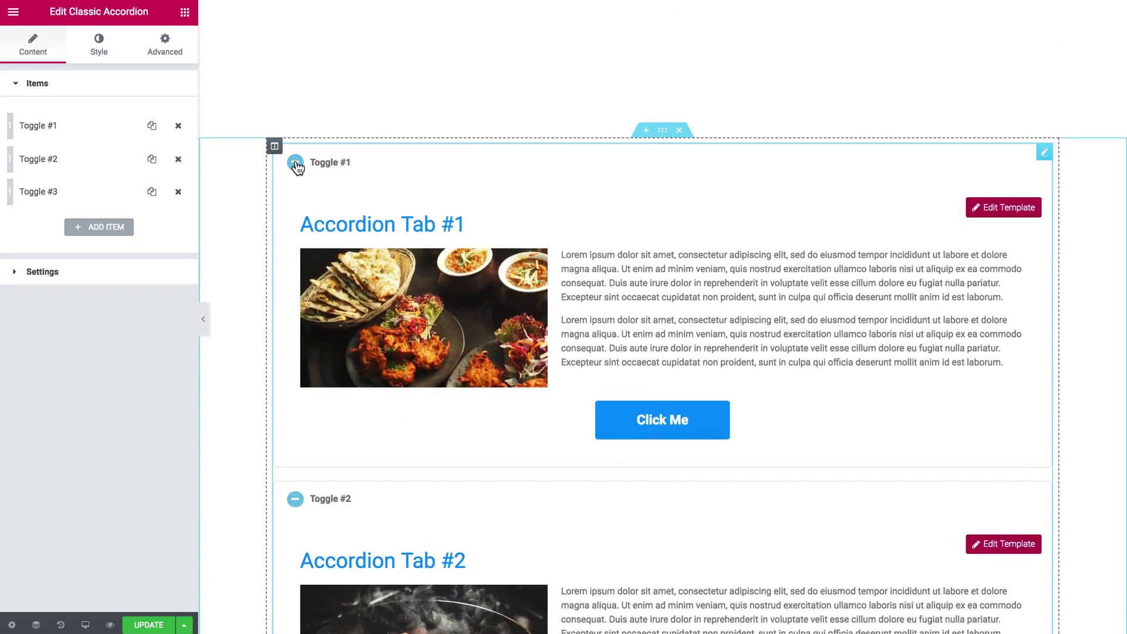
left_click(295, 163)
left_click(294, 220)
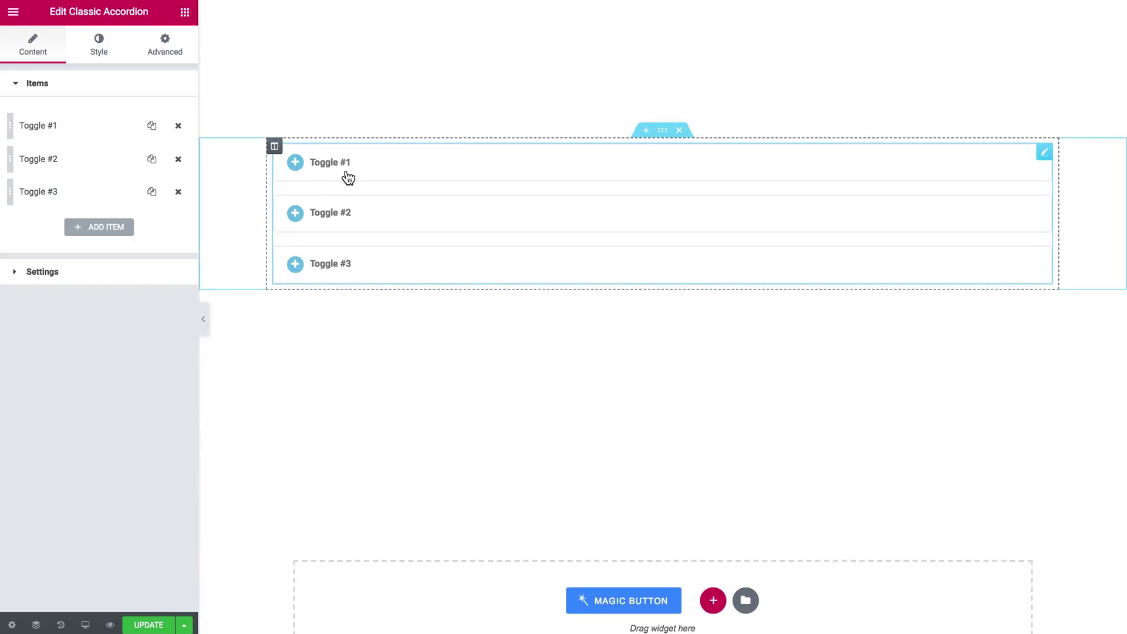
- Switch Toggle #1's Active setting to YES
left_click(75, 126)
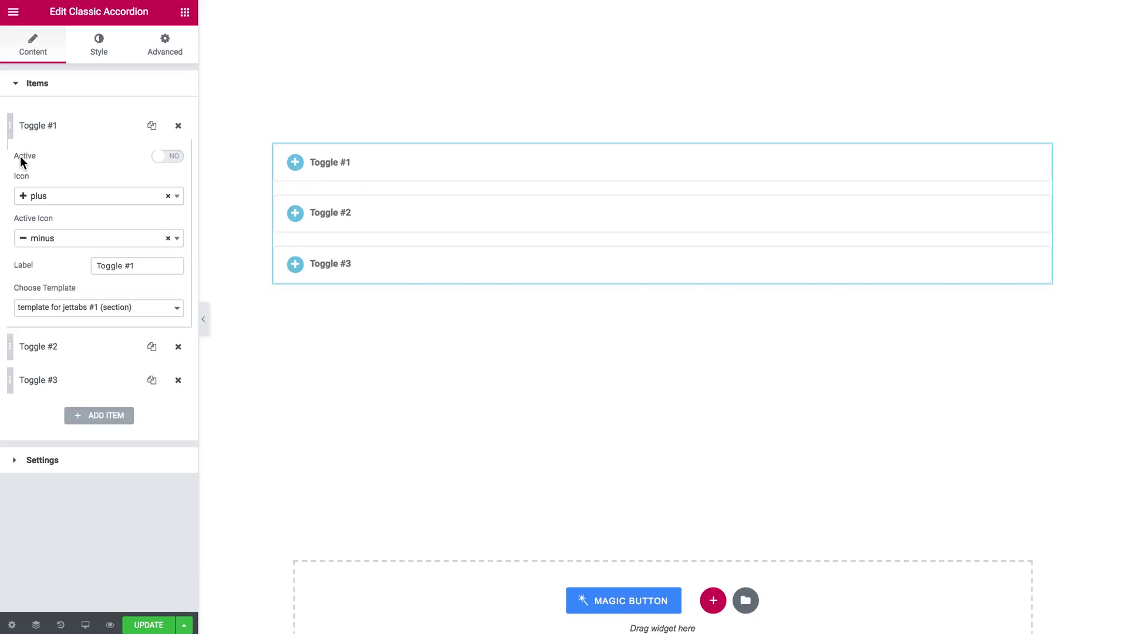
left_click(176, 164)
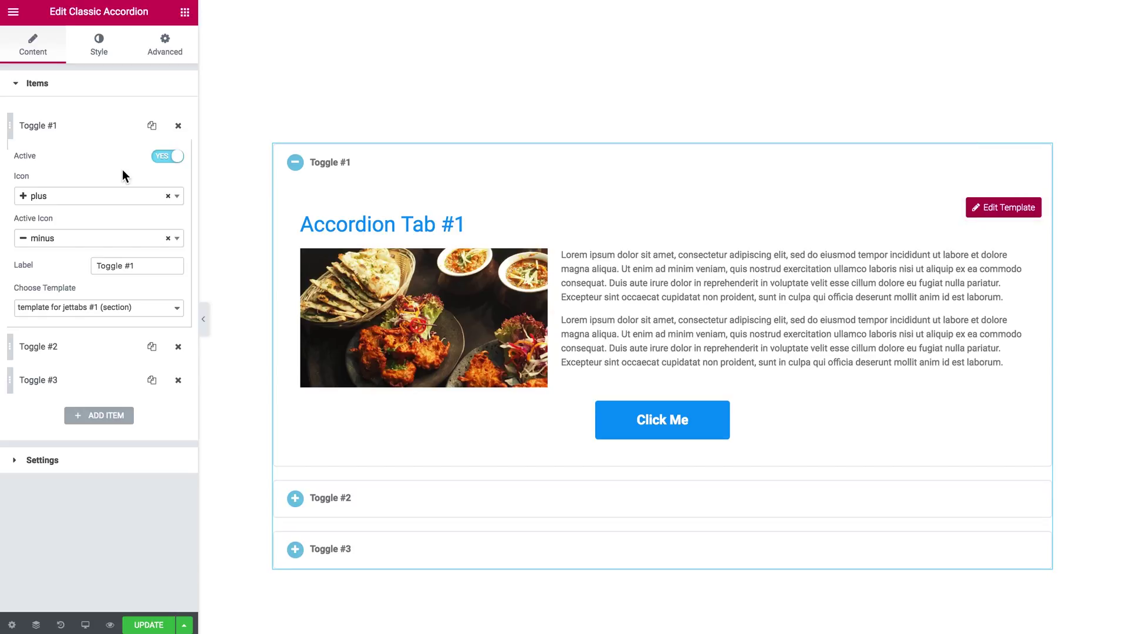
scroll(484, 299, "down", 2)
scroll(483, 300, "up", 1)
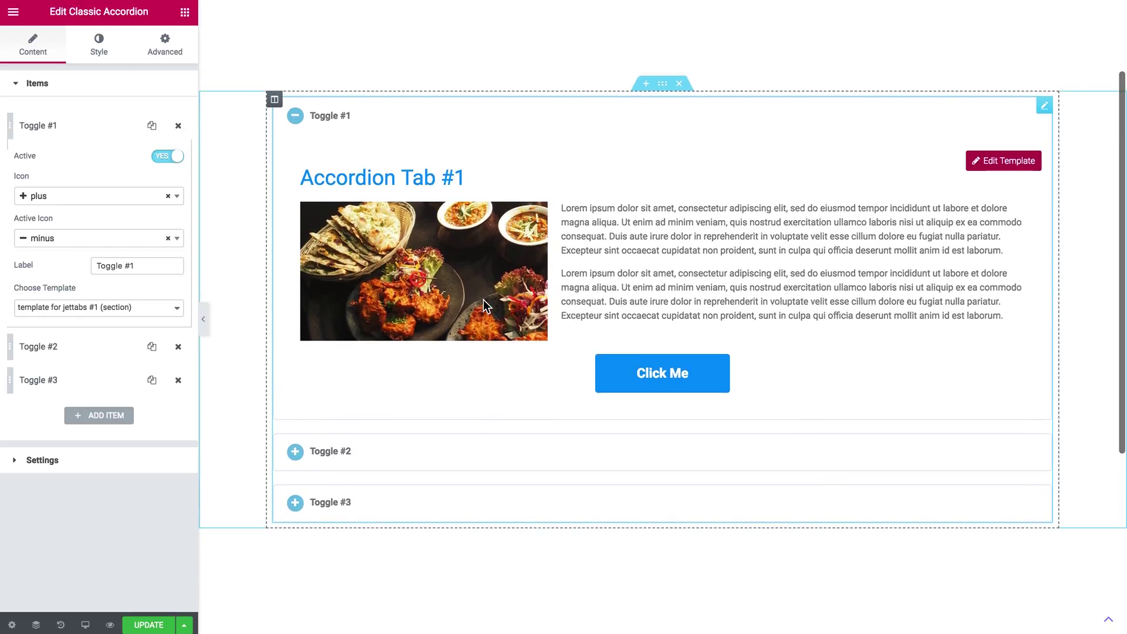
- Try Active on Toggle #2, revert it to NO, and keep Toggle #1 active
left_click(93, 346)
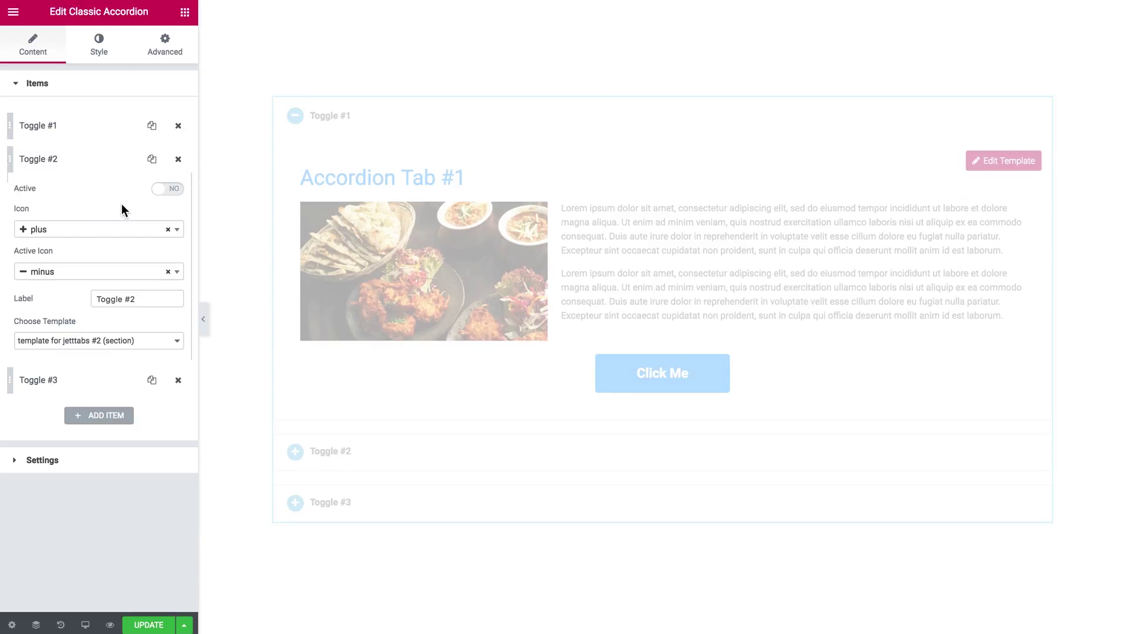
left_click(167, 190)
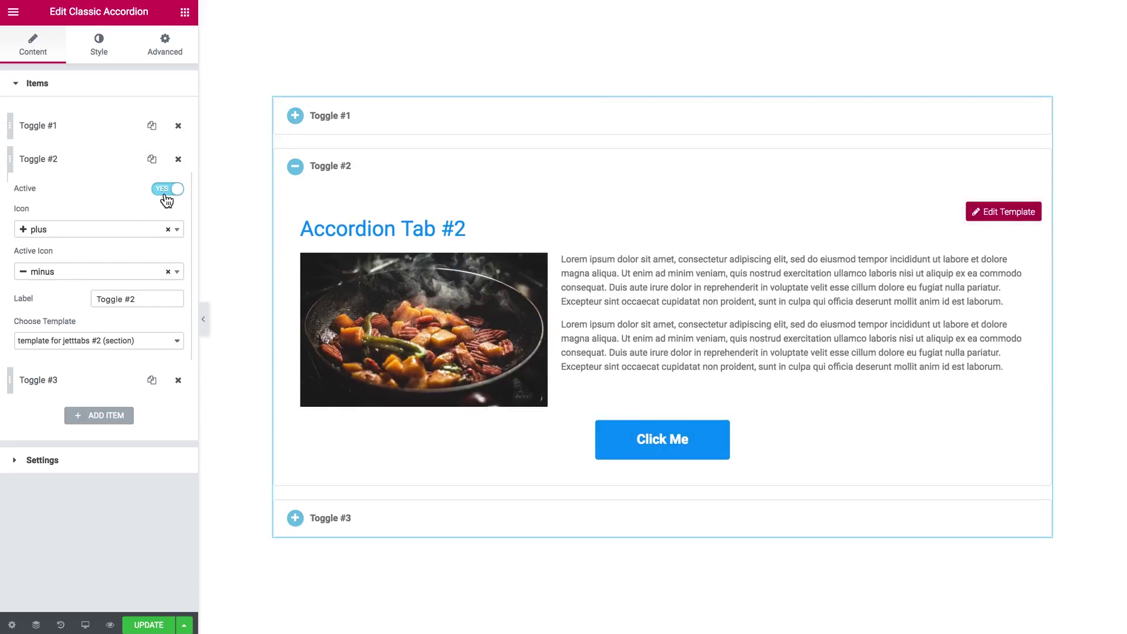
left_click(182, 189)
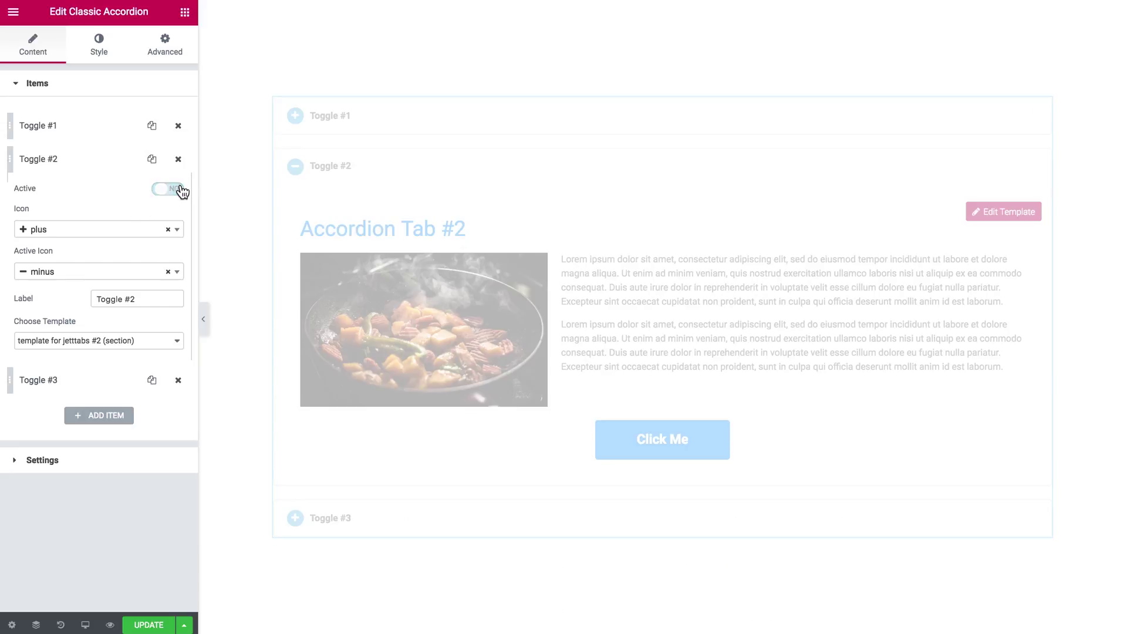
left_click(87, 163)
left_click(99, 129)
left_click(169, 161)
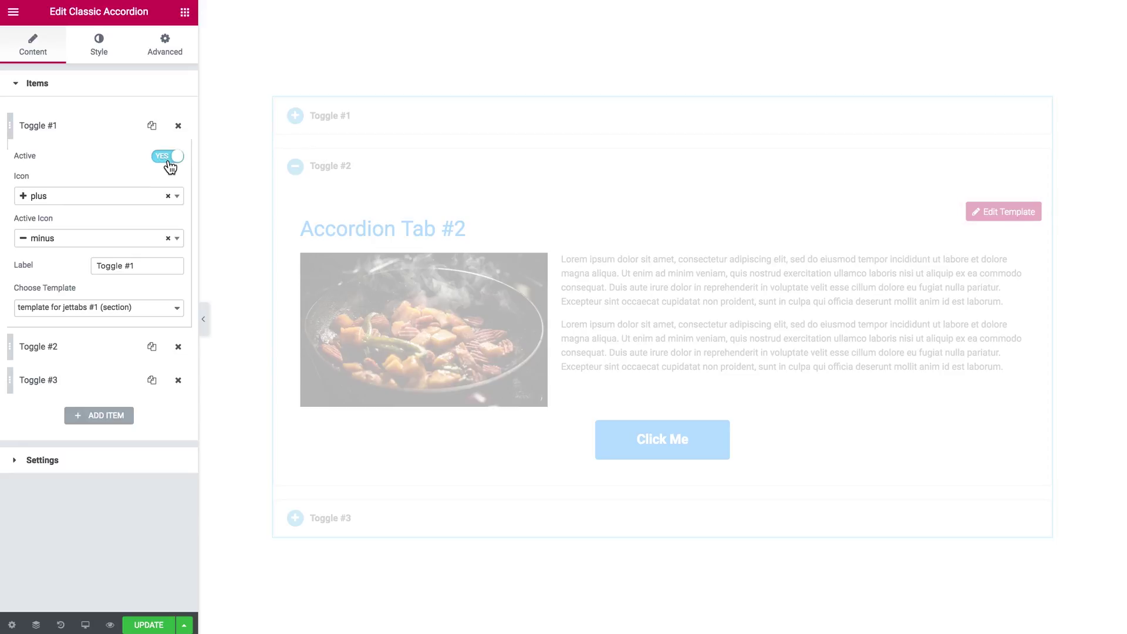
left_click(80, 131)
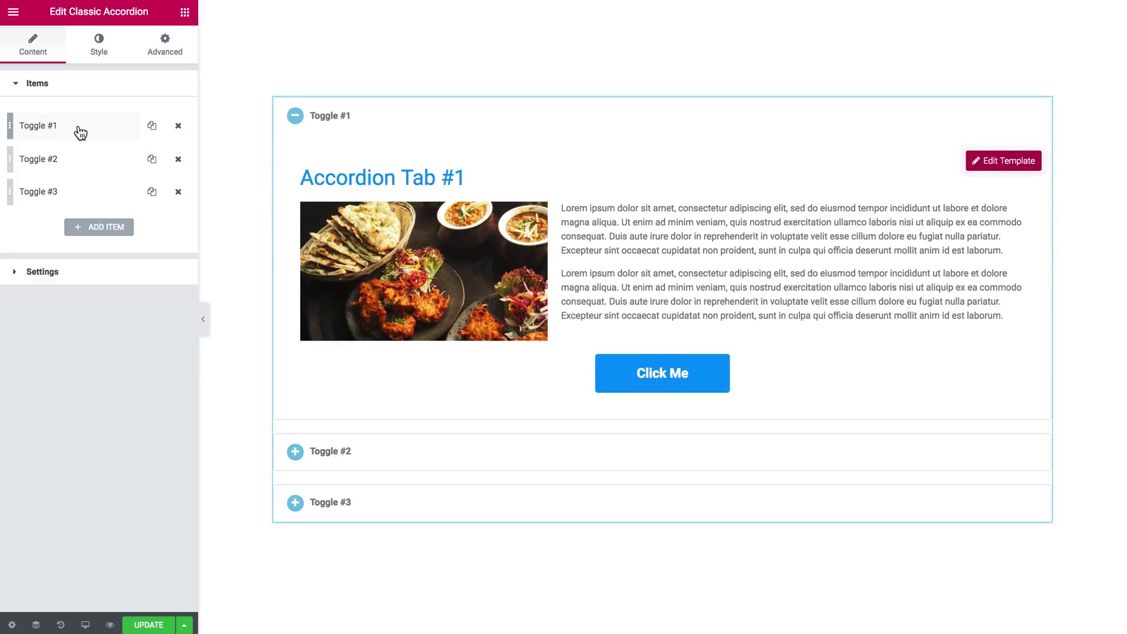
- Keep the Move Up show effect and switch Collapsible to YES
left_click(42, 272)
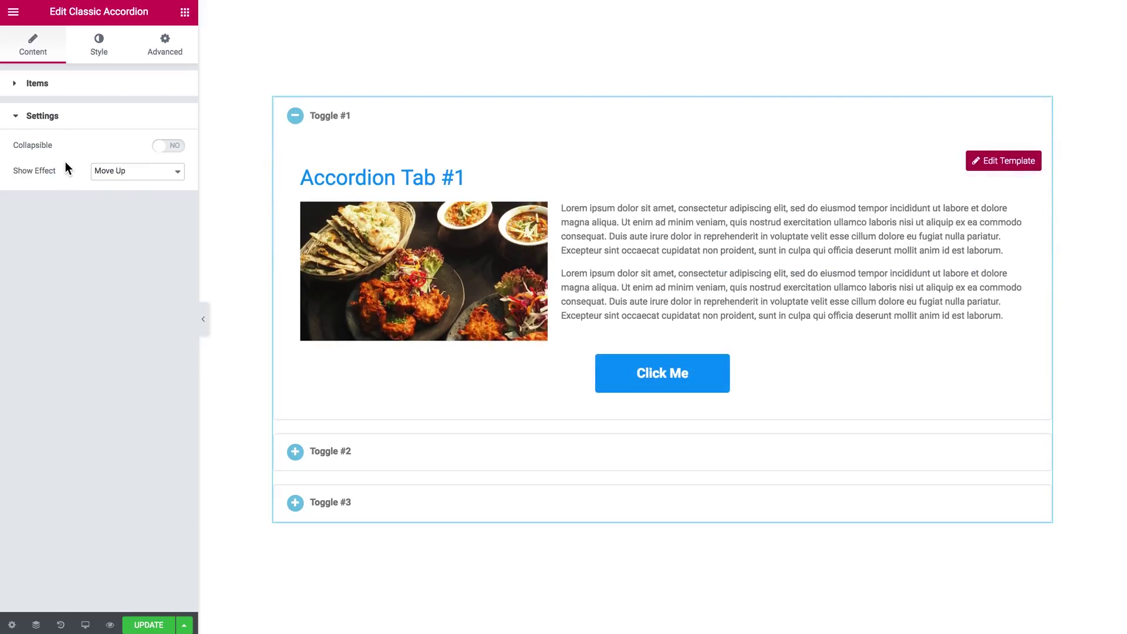
left_click(108, 170)
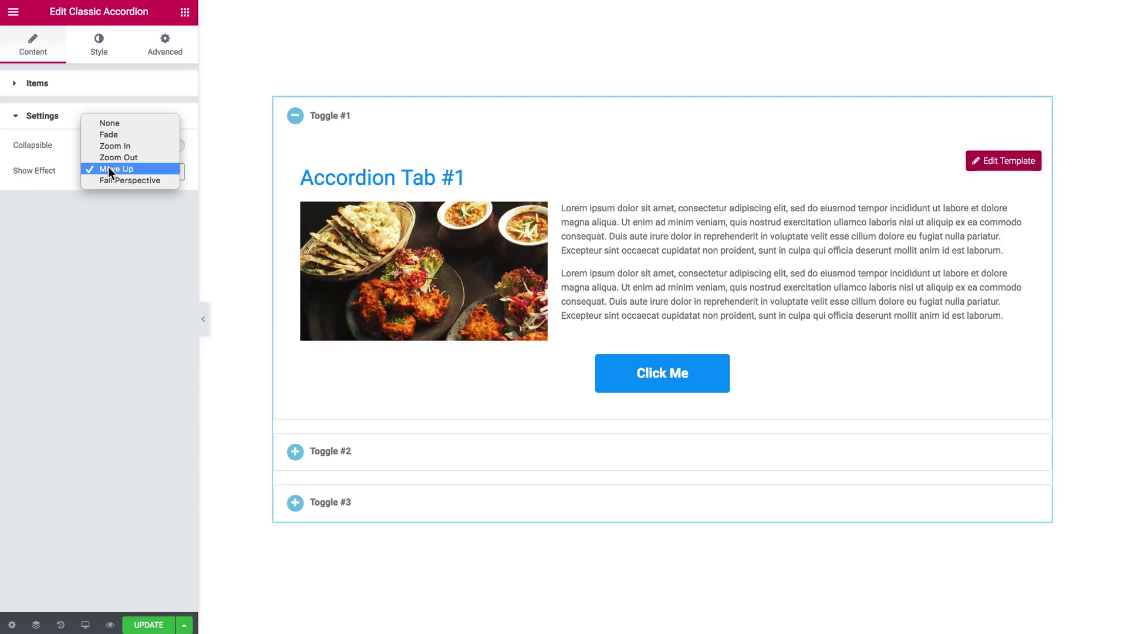
left_click(146, 169)
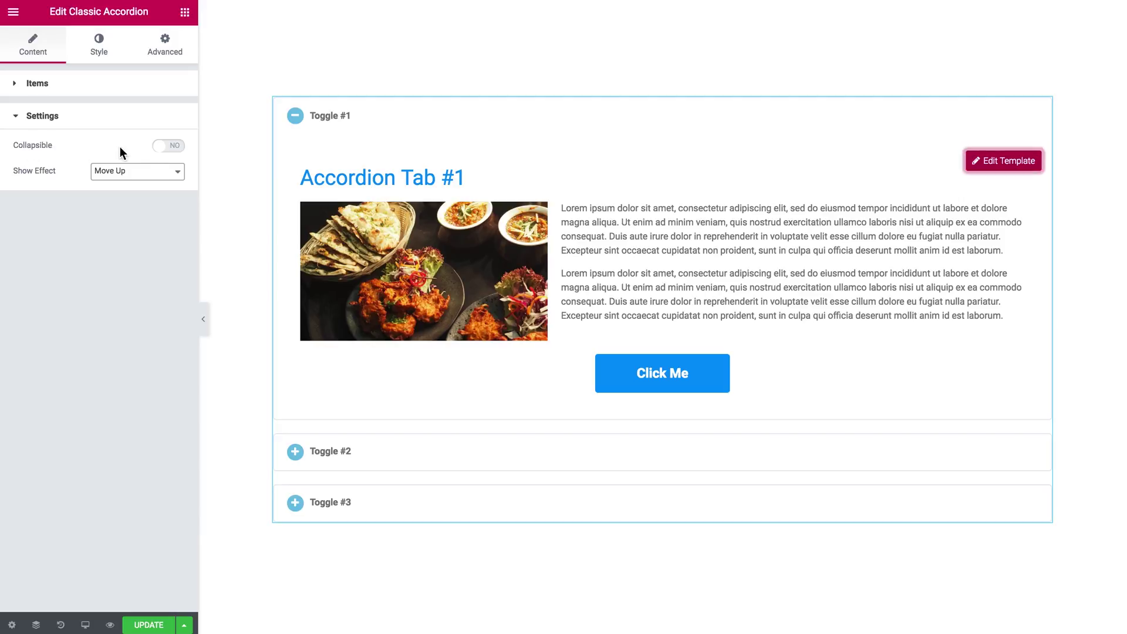
left_click(170, 147)
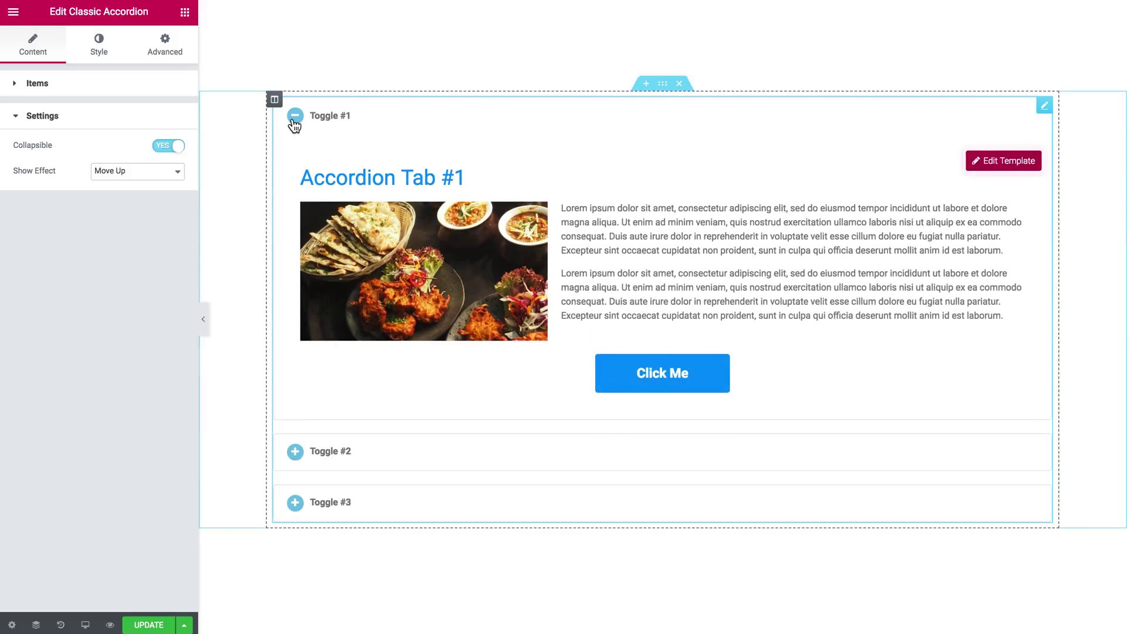
- Open the toggles on the canvas to test the effect, then go to the Style tab
left_click(296, 452)
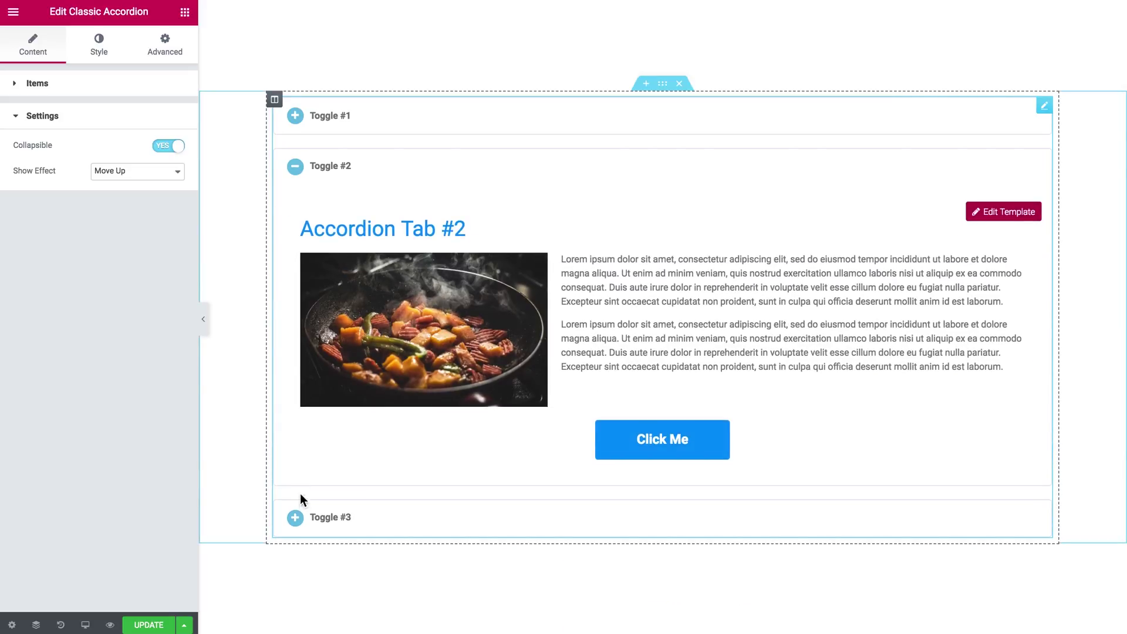
left_click(299, 512)
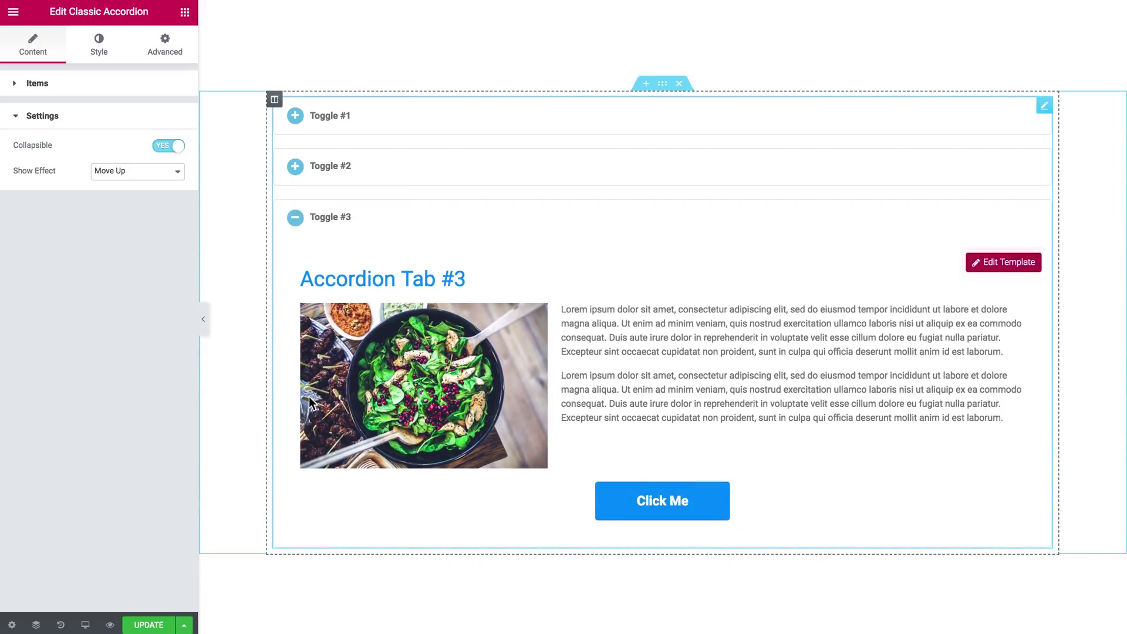
left_click(297, 168)
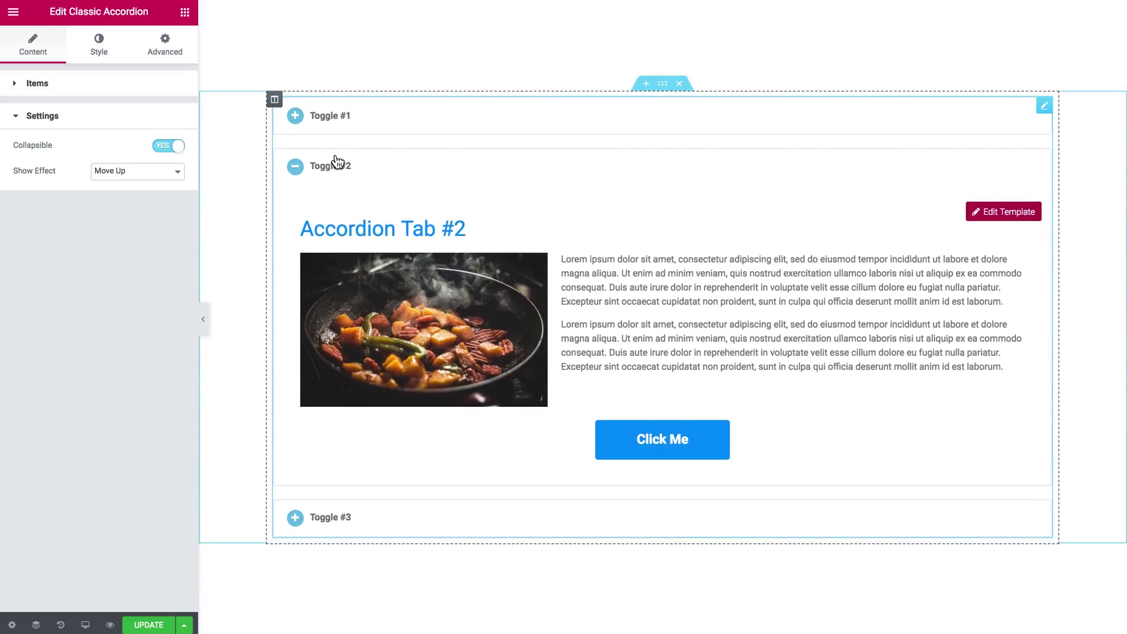
left_click(296, 118)
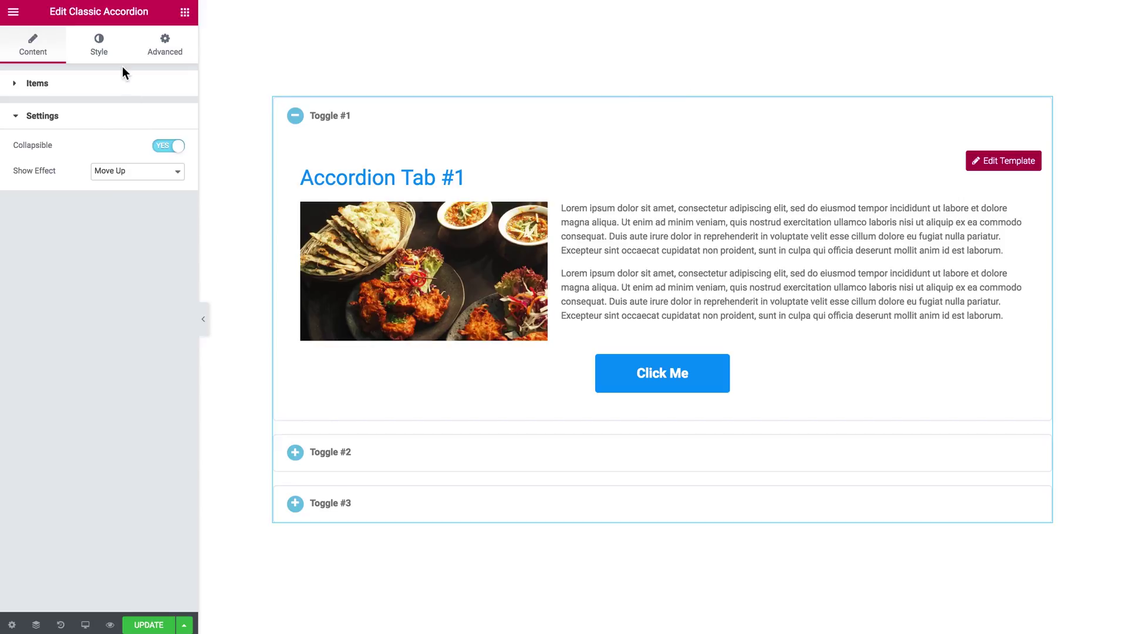
left_click(100, 54)
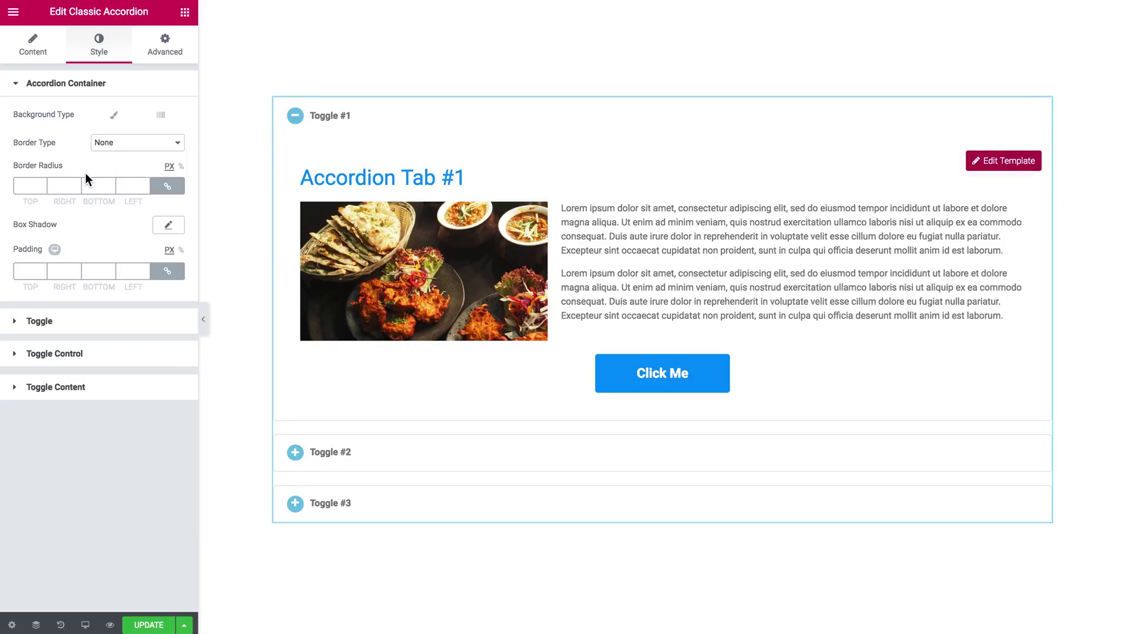
- Collapse Accordion Container and expand the Toggle style section
left_click(110, 89)
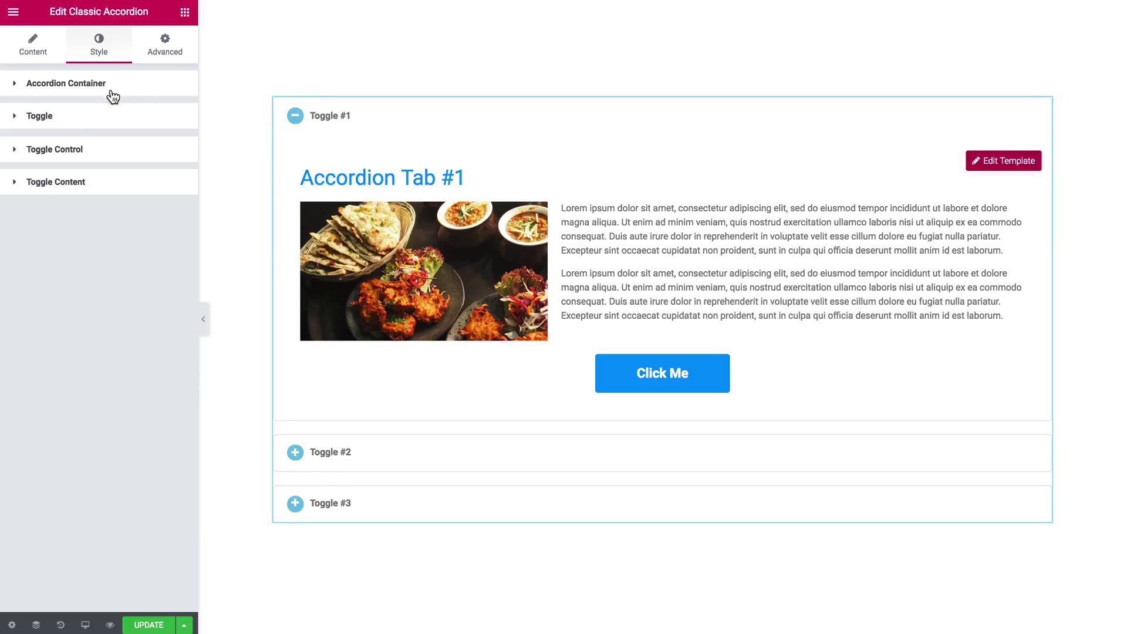
left_click(97, 124)
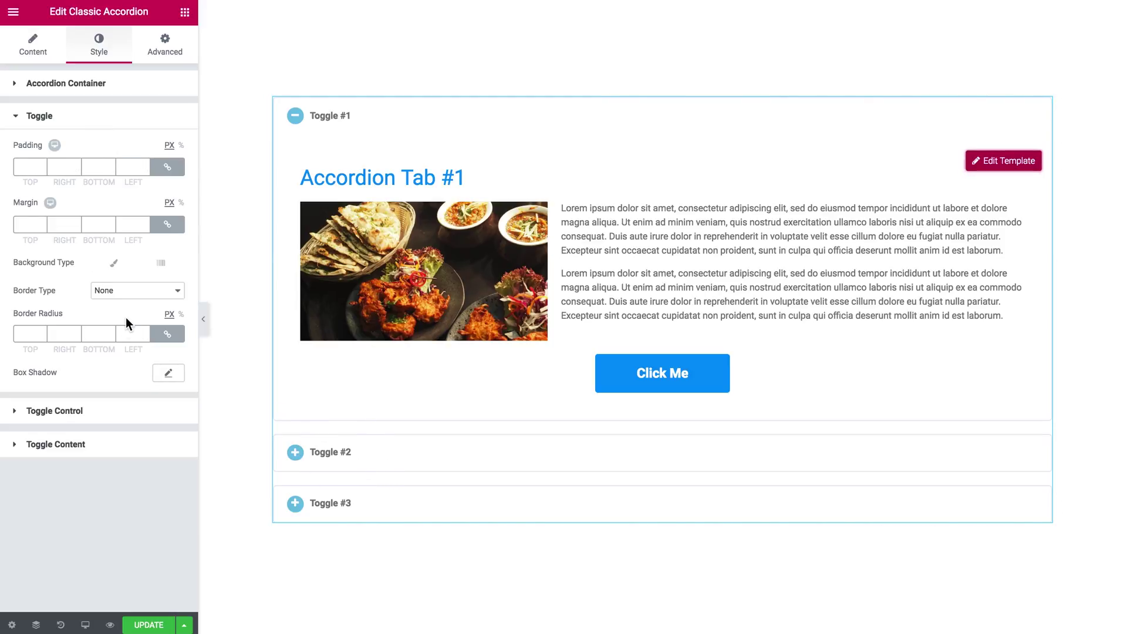
- Give toggles a box shadow offset 2 horizontal, 2 vertical in rgba(0,0,0,0.1)
left_click(169, 373)
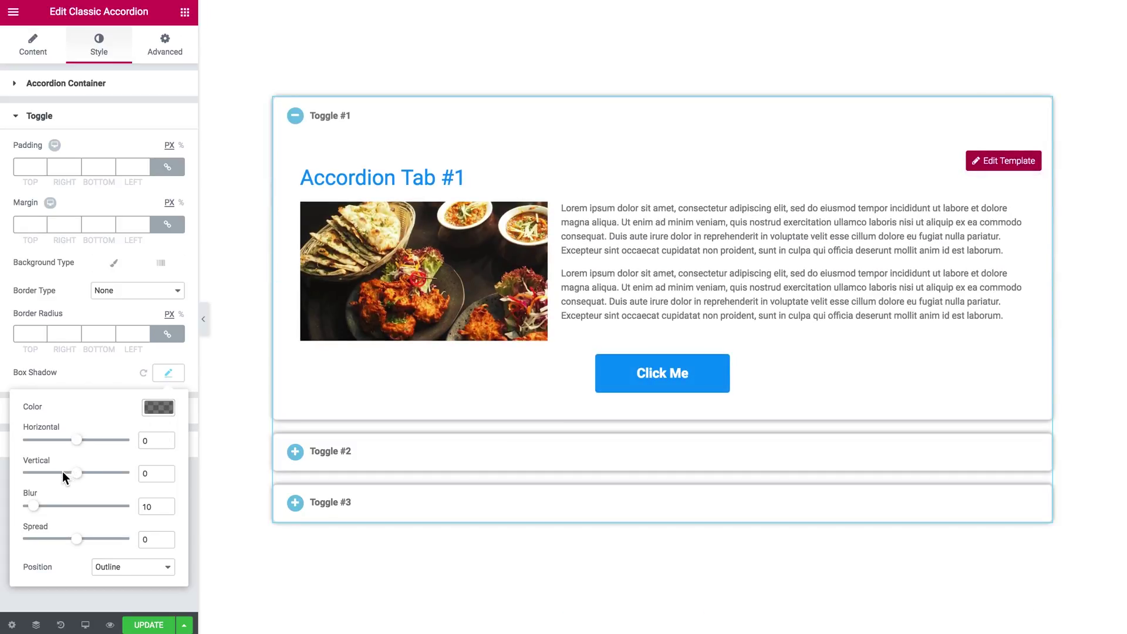
left_click_drag(82, 439, 84, 439)
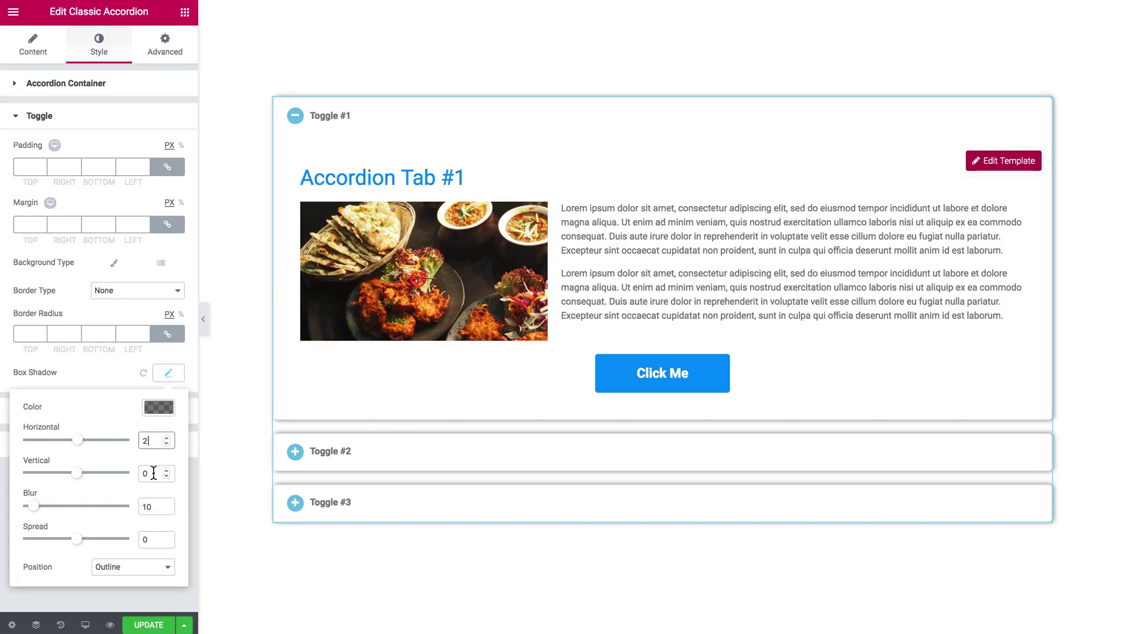
double_click(150, 473)
type("2")
left_click(158, 407)
left_click(163, 551)
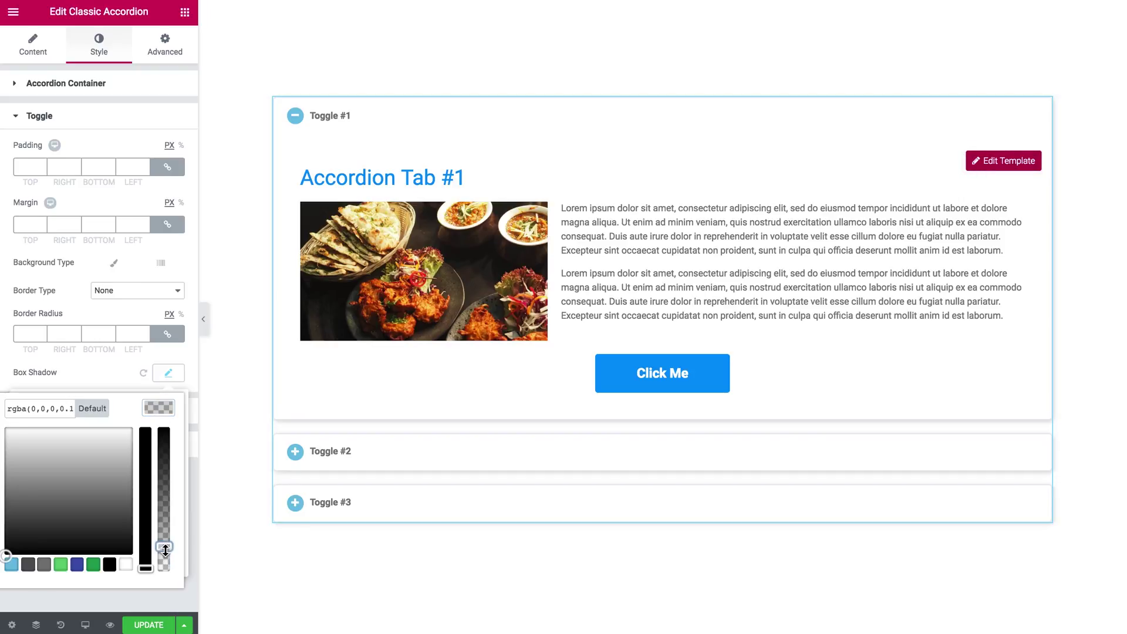
left_click(162, 406)
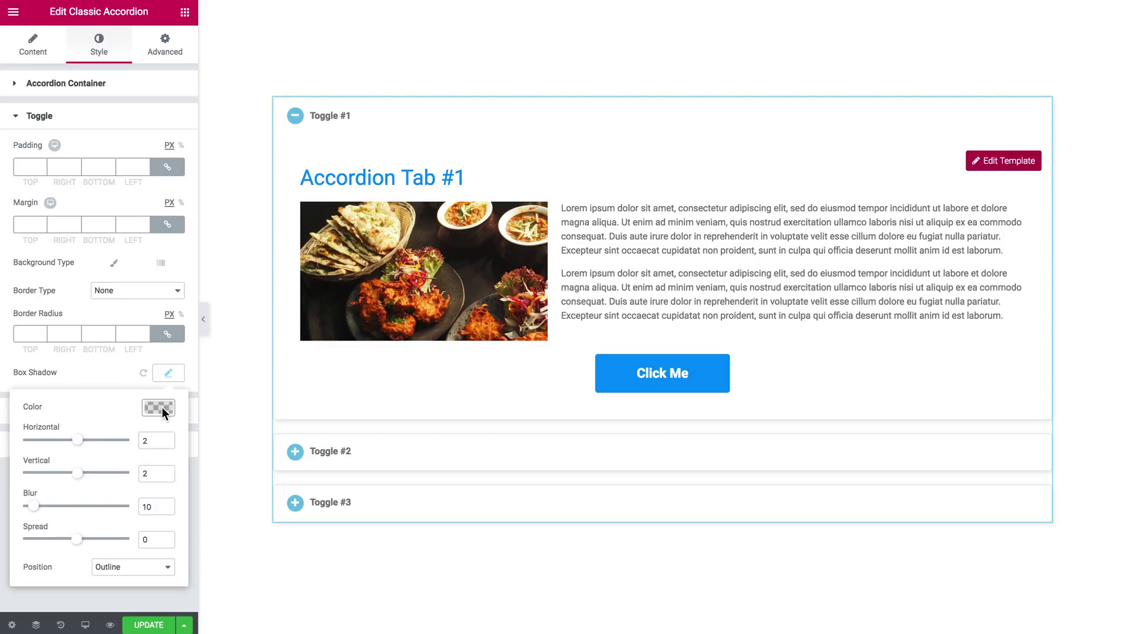
left_click(168, 373)
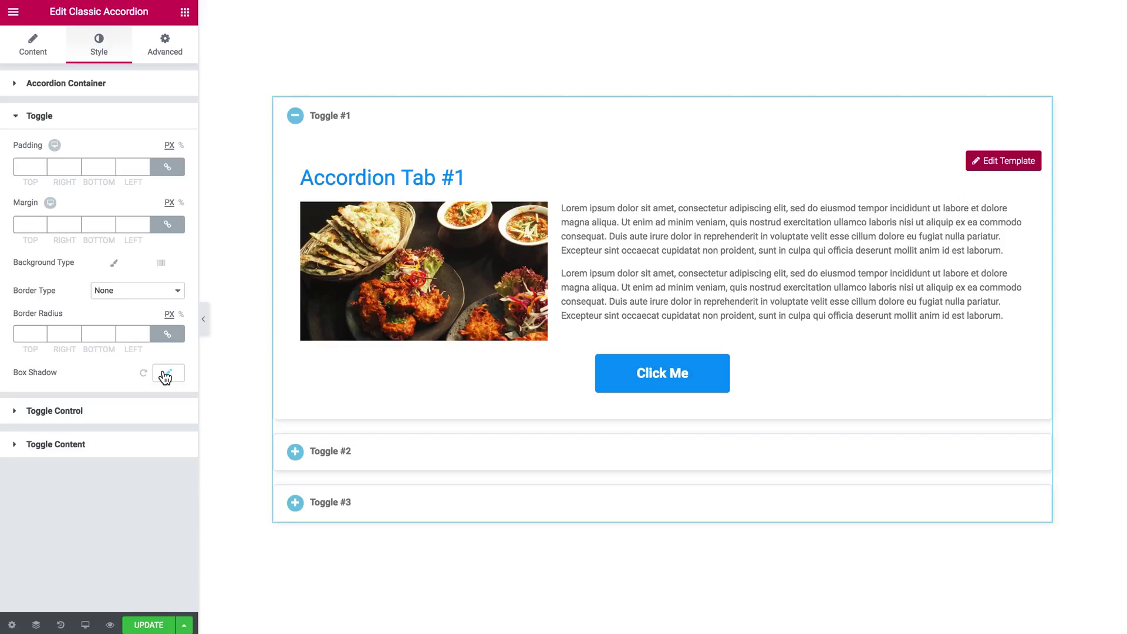
left_click(146, 124)
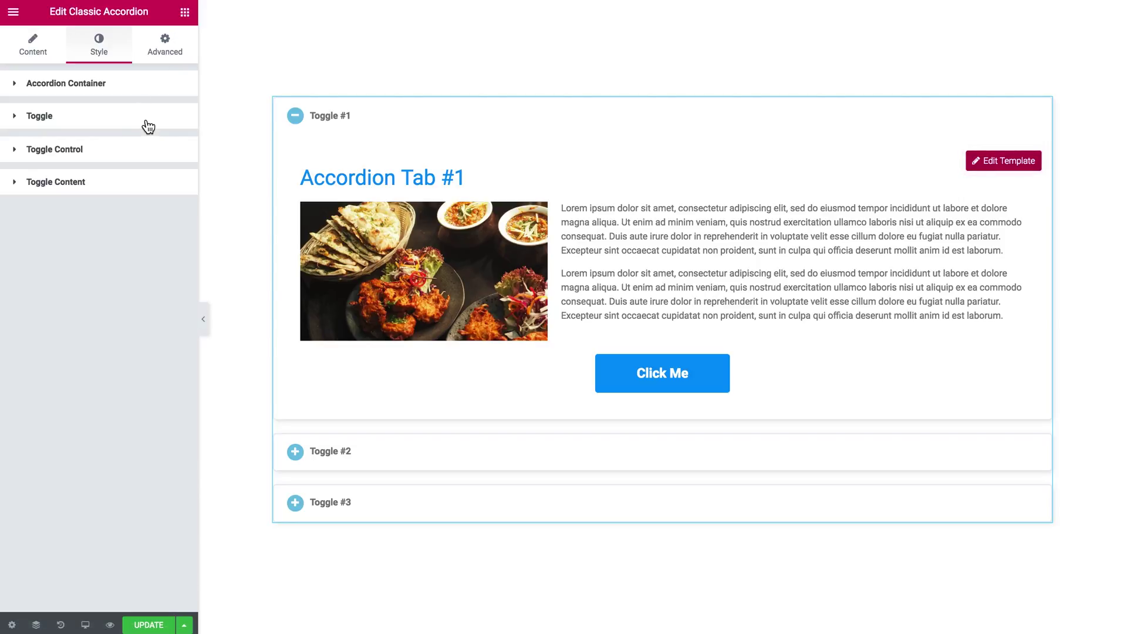
- Open Toggle Control styling, try centre and justify alignment, then keep titles left-aligned
left_click(109, 151)
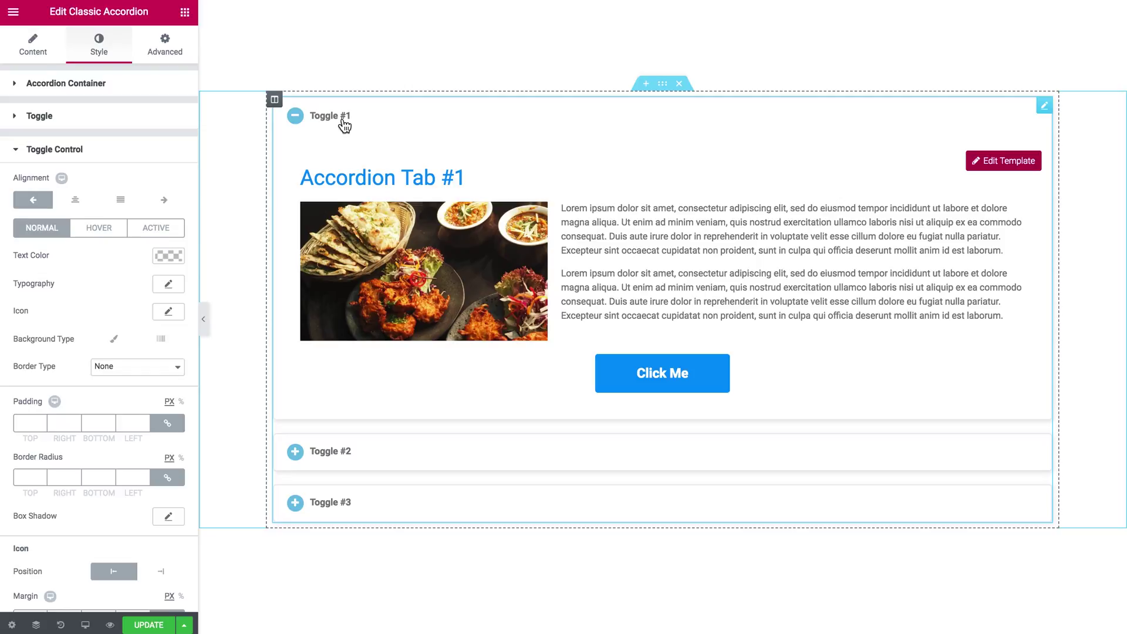
left_click(86, 207)
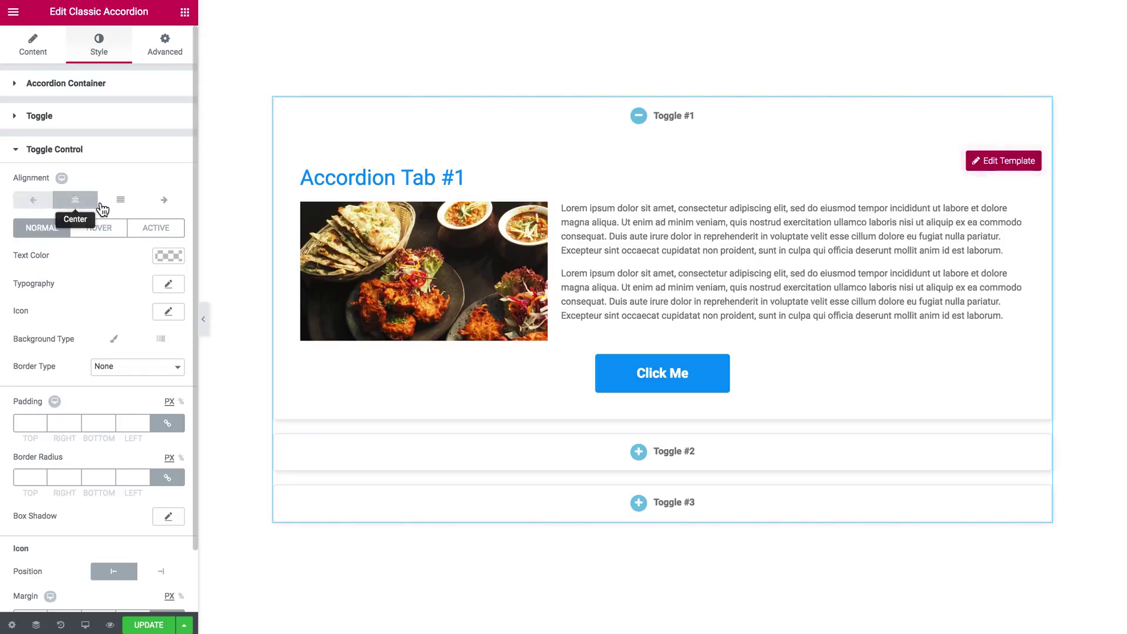
left_click(119, 206)
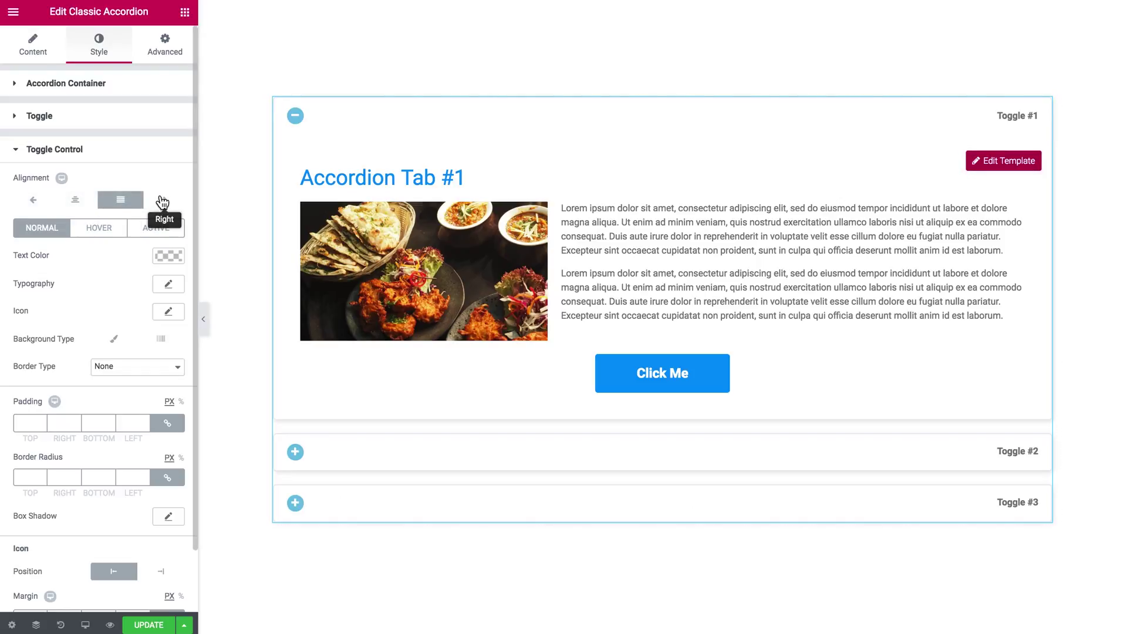
left_click(34, 200)
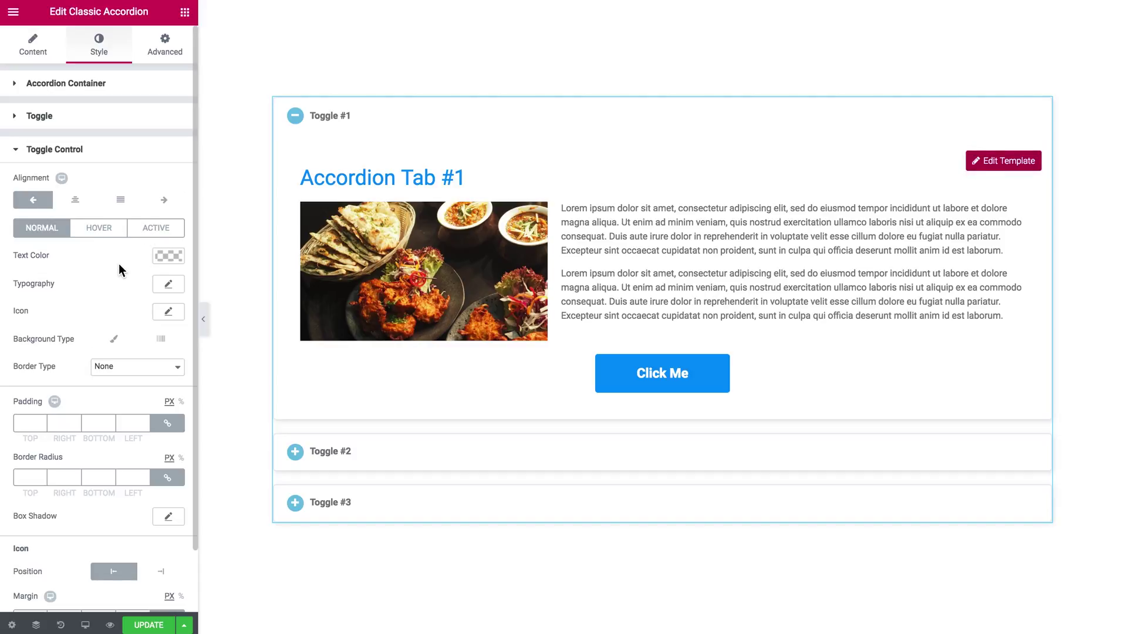
- Make toggle titles blue #0093f9, turning black #000000 on hover
left_click(167, 255)
left_click(65, 257)
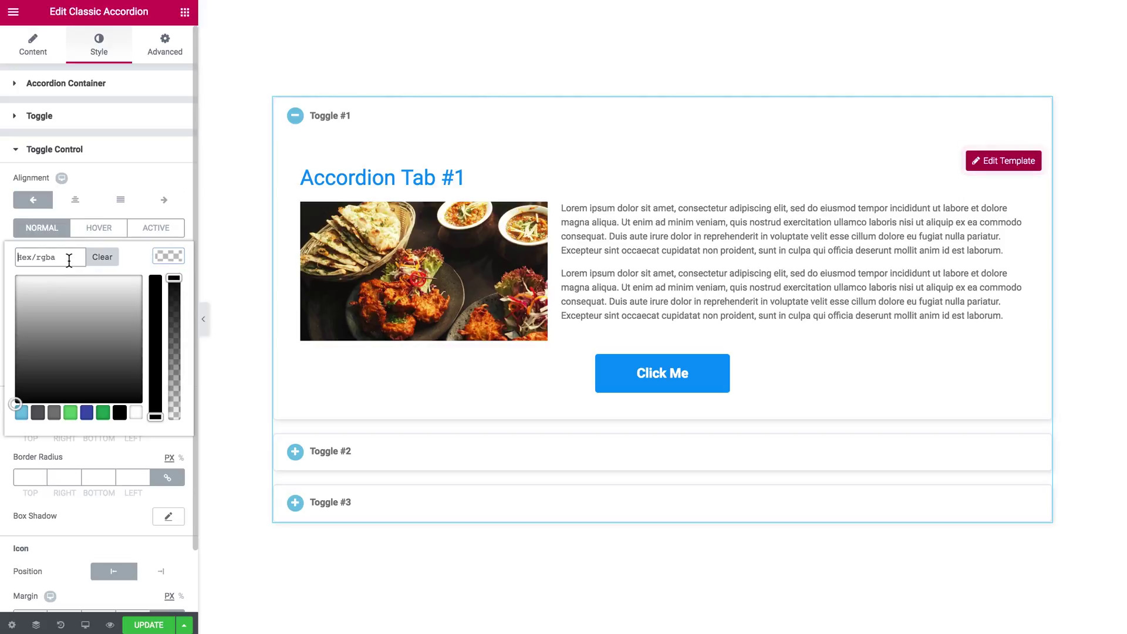
type("0093f9")
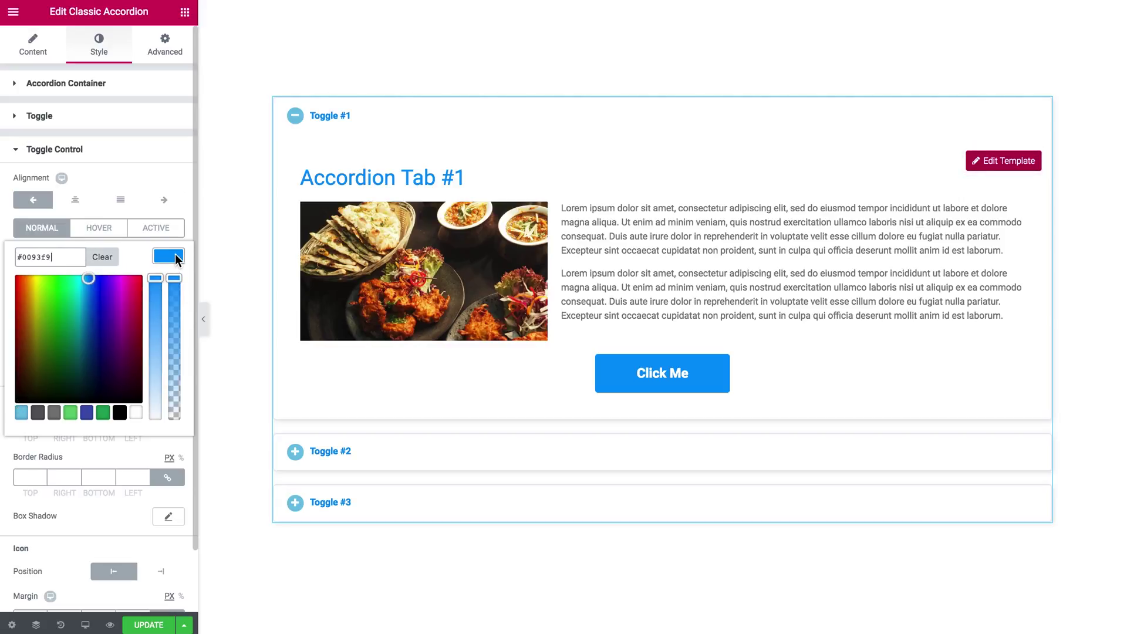
left_click(174, 262)
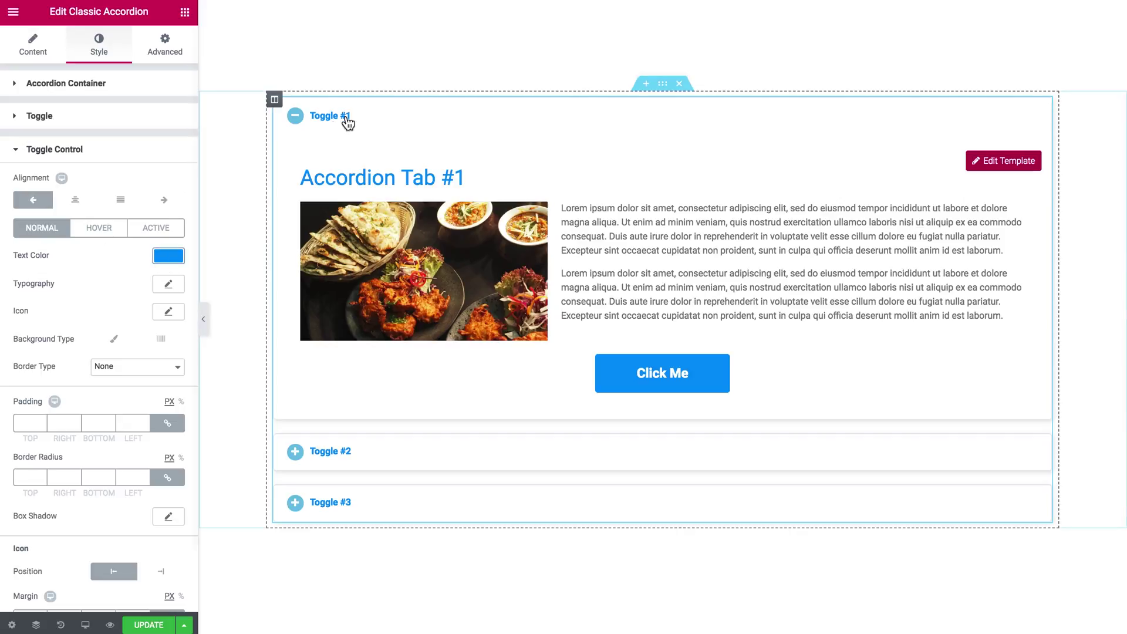
left_click(101, 230)
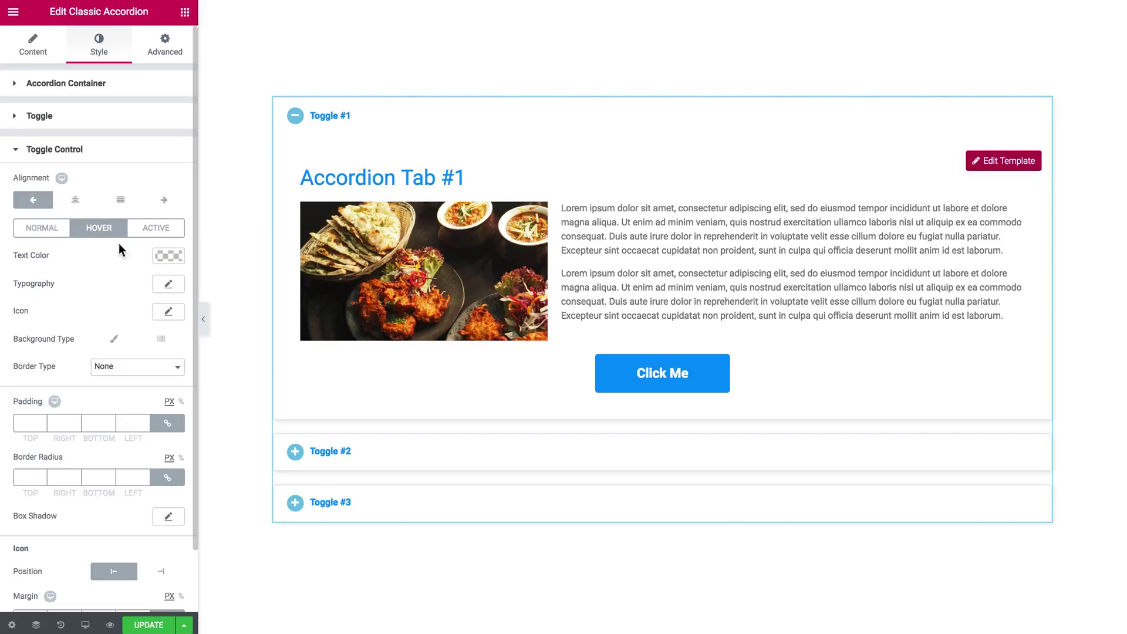
left_click(170, 256)
left_click(120, 414)
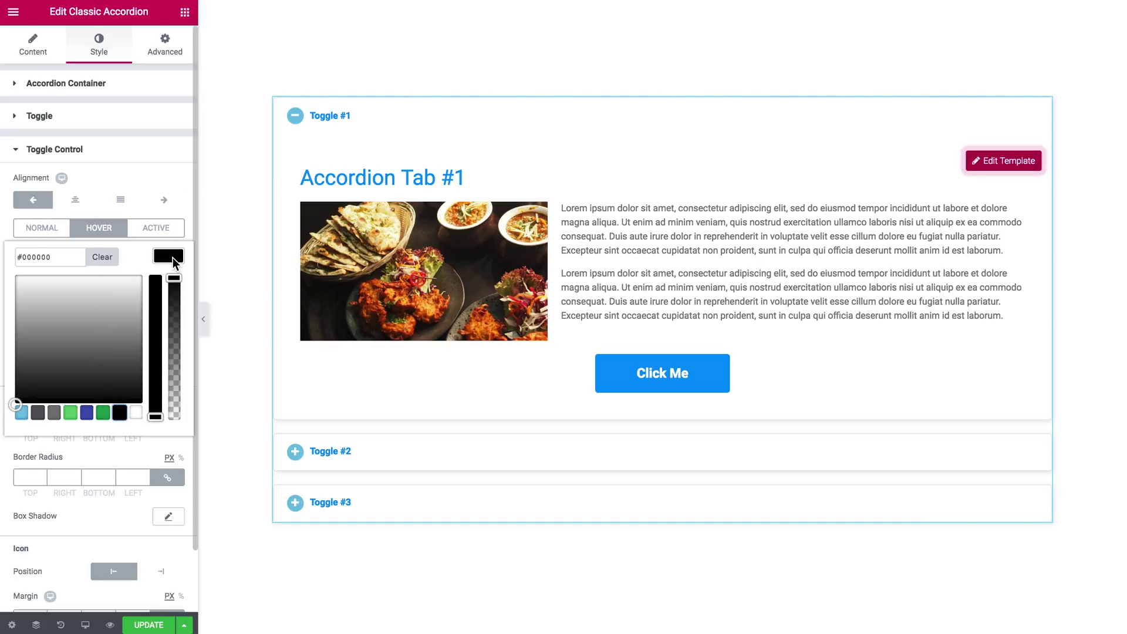
left_click(257, 216)
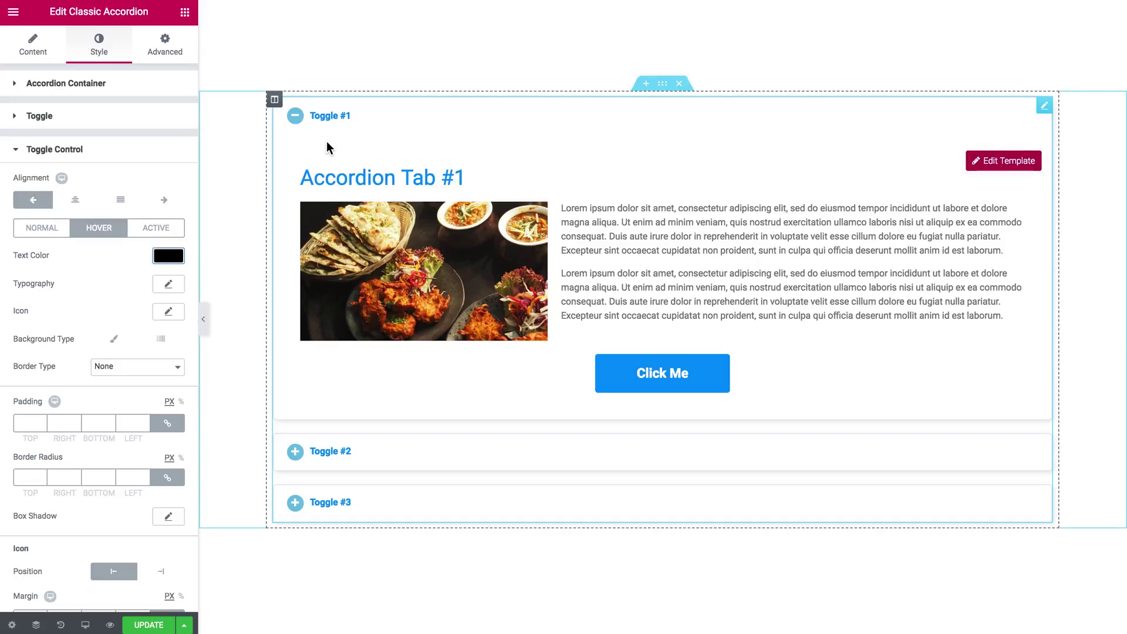
left_click(42, 228)
- Set the title typography to 17 px font size and weight 500
left_click(168, 284)
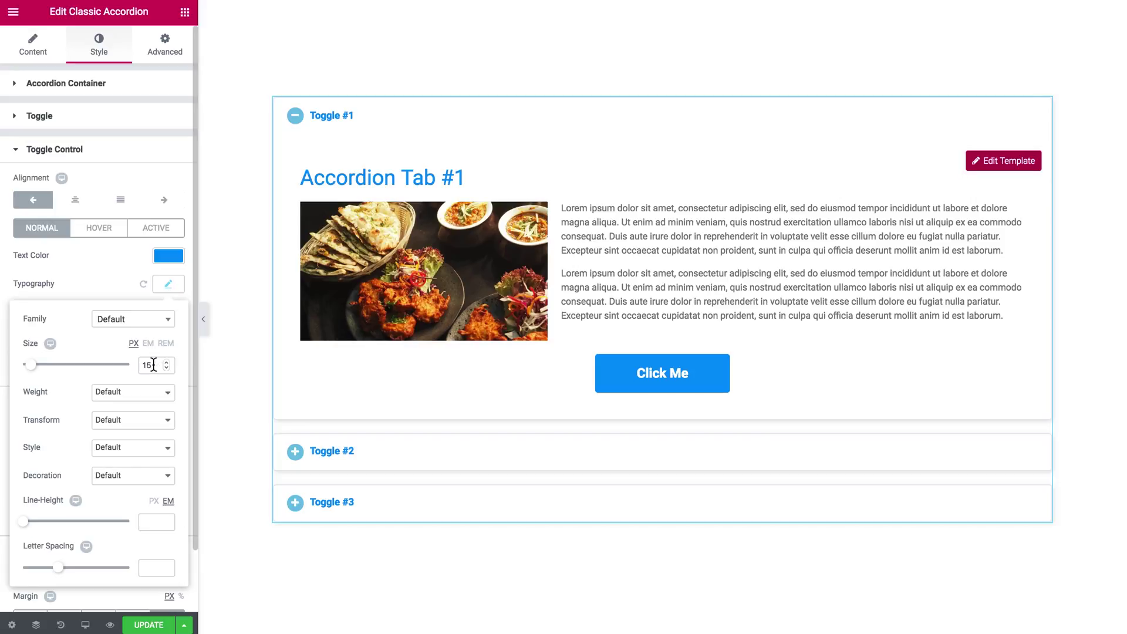
key("Up")
key("Up")
left_click(133, 392)
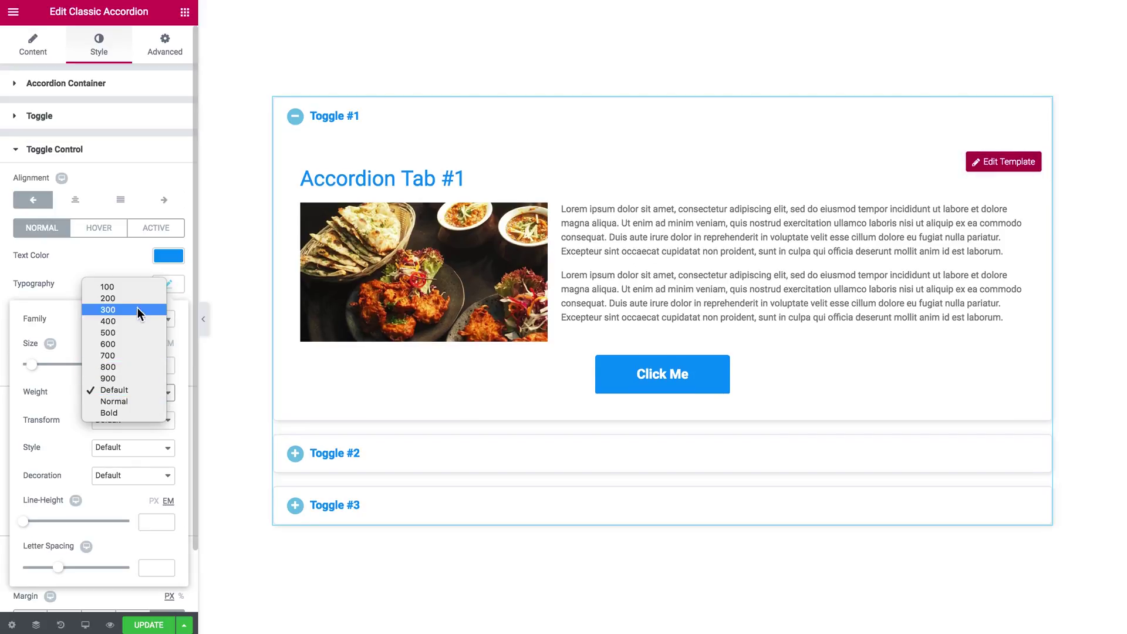
left_click(141, 306)
left_click(154, 392)
left_click(137, 403)
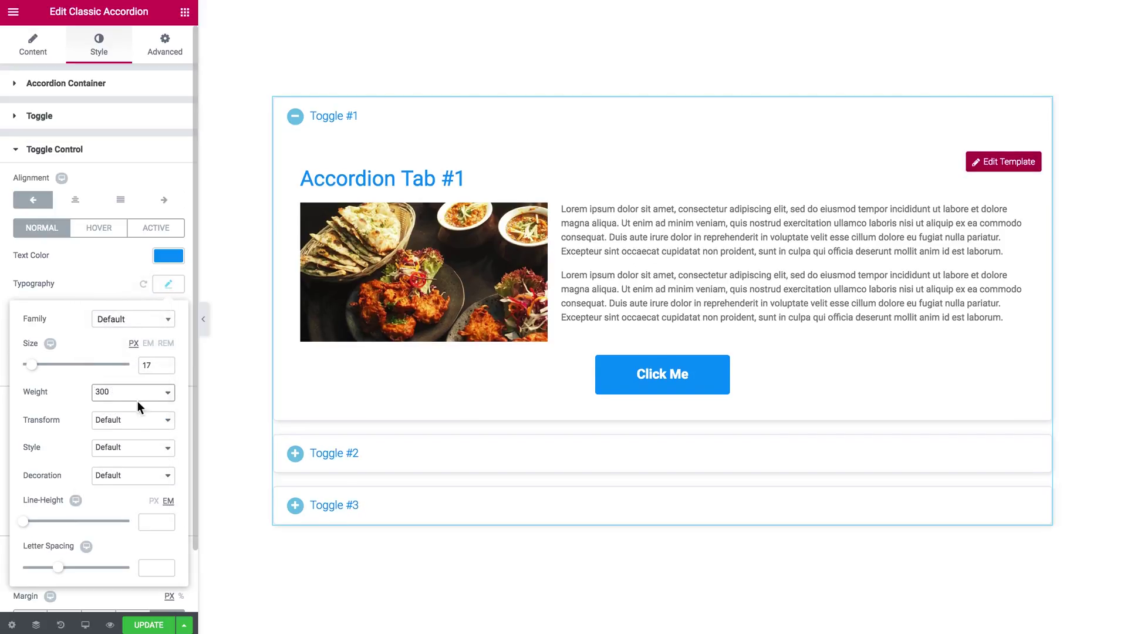
left_click(165, 291)
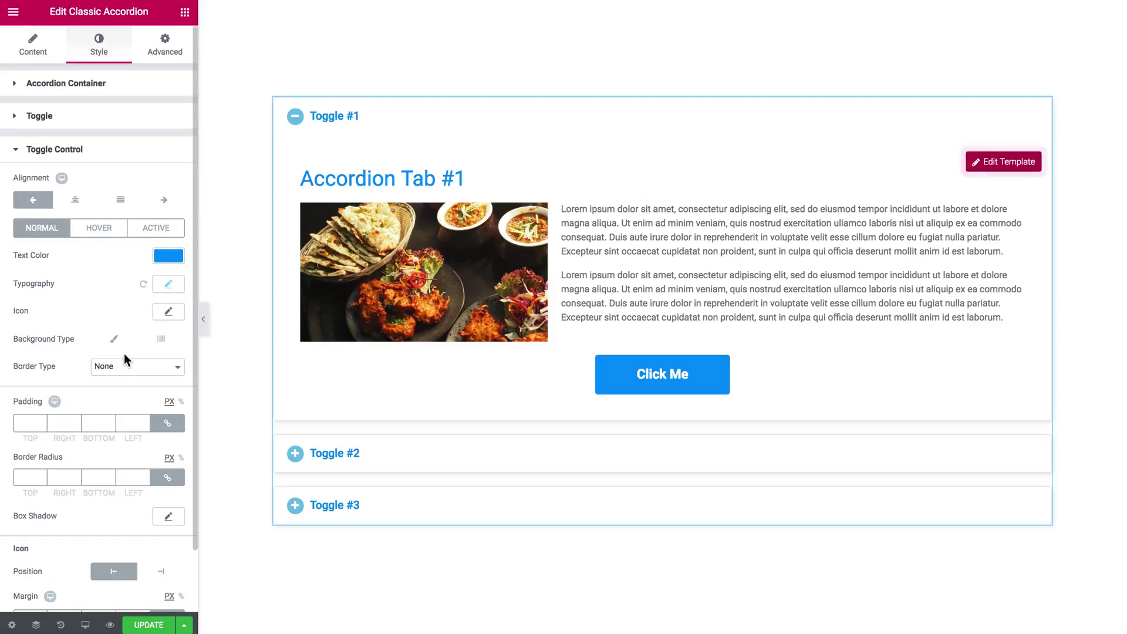
- Set the toggle icon position to Left after briefly trying Right
scroll(118, 308, "down", 2)
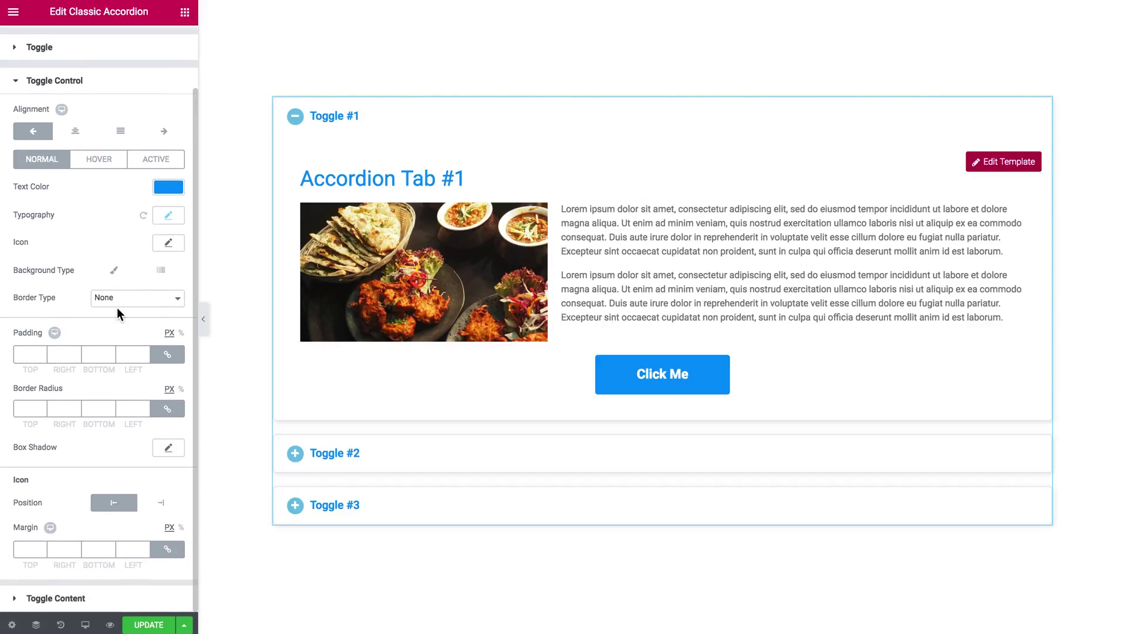
left_click(161, 503)
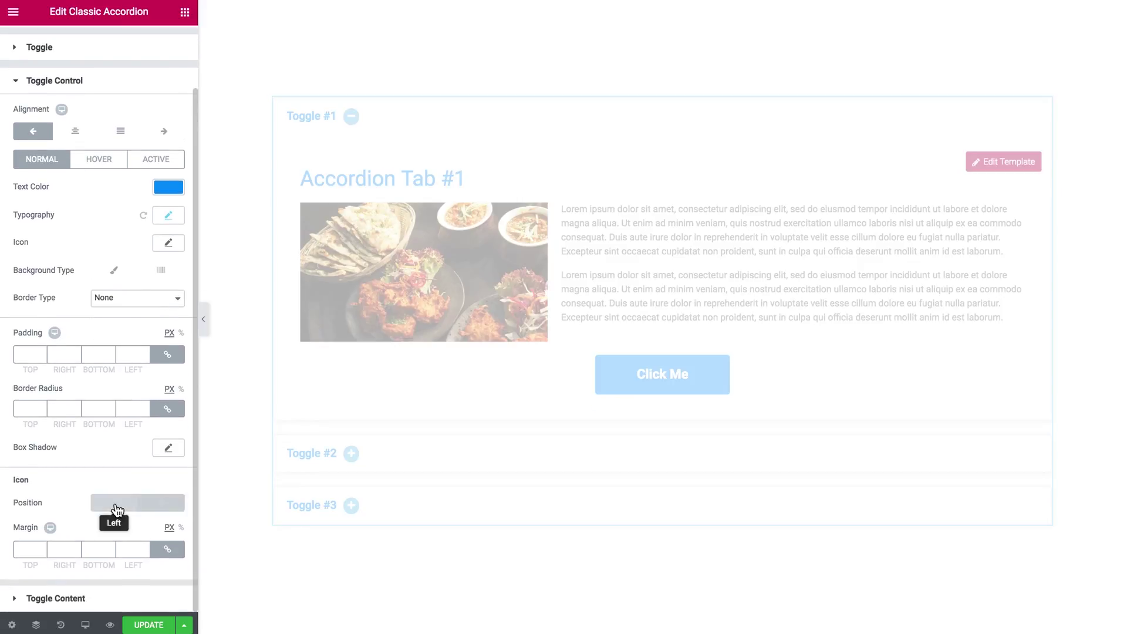
left_click(113, 505)
- Colour the toggle icons #0093e9 on a transparent classic background
left_click(168, 243)
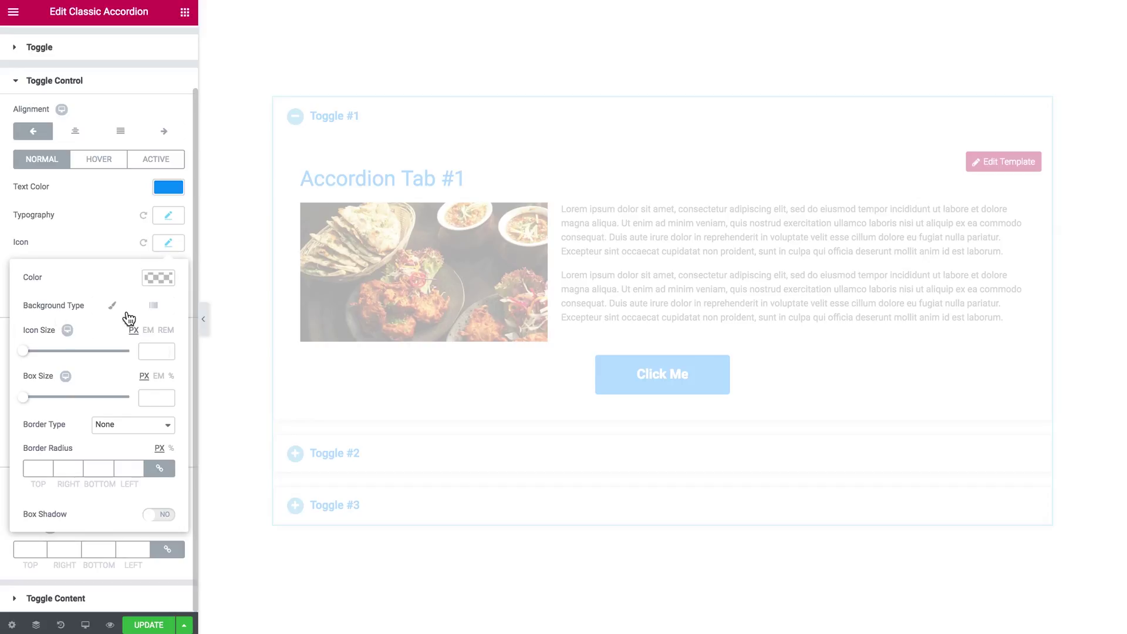
left_click(112, 305)
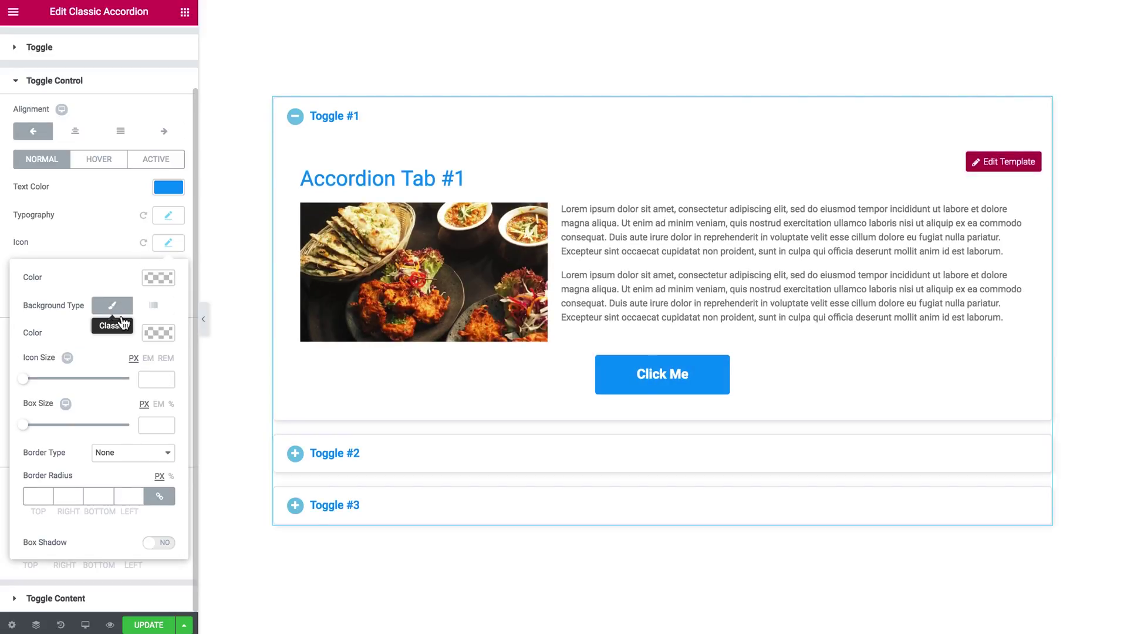
left_click(158, 278)
left_click(33, 278)
type("#0093e9")
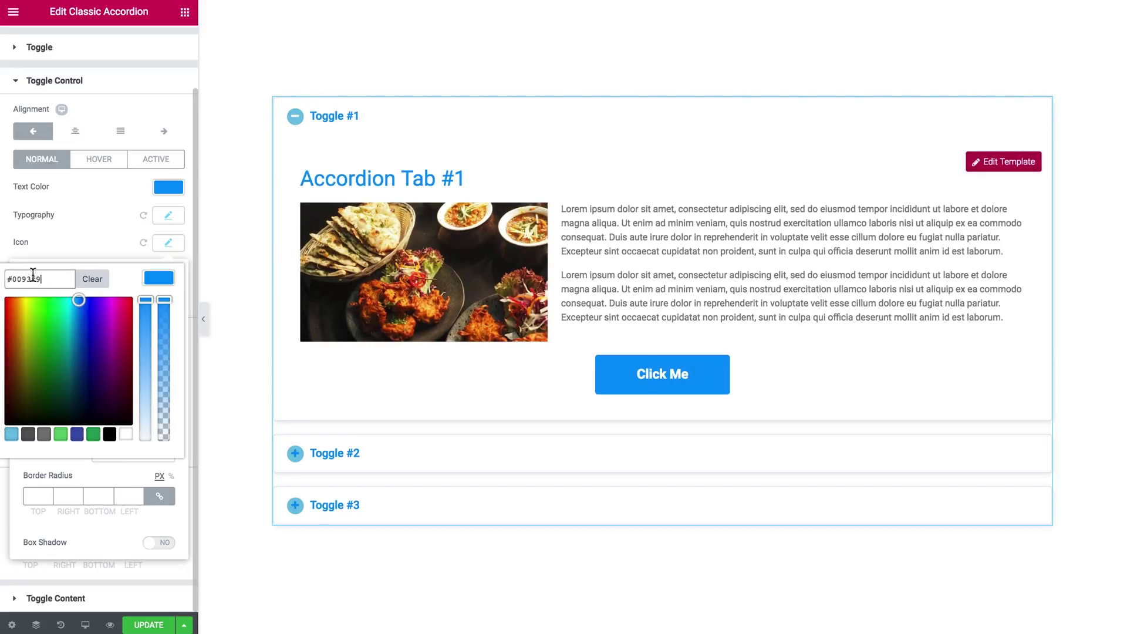
left_click(158, 278)
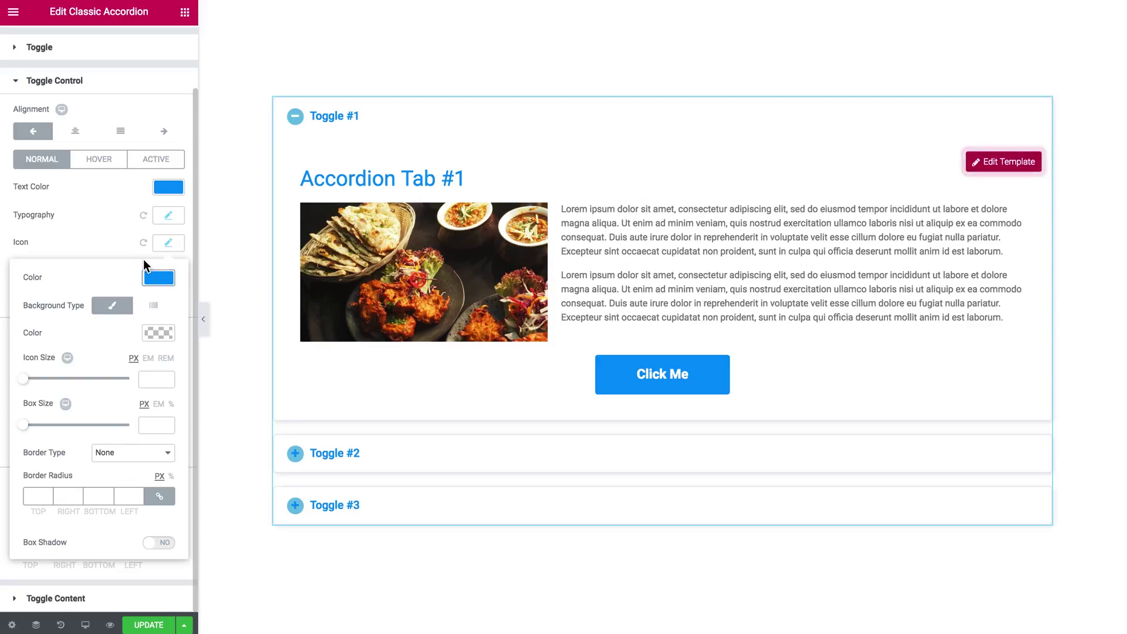
left_click(162, 335)
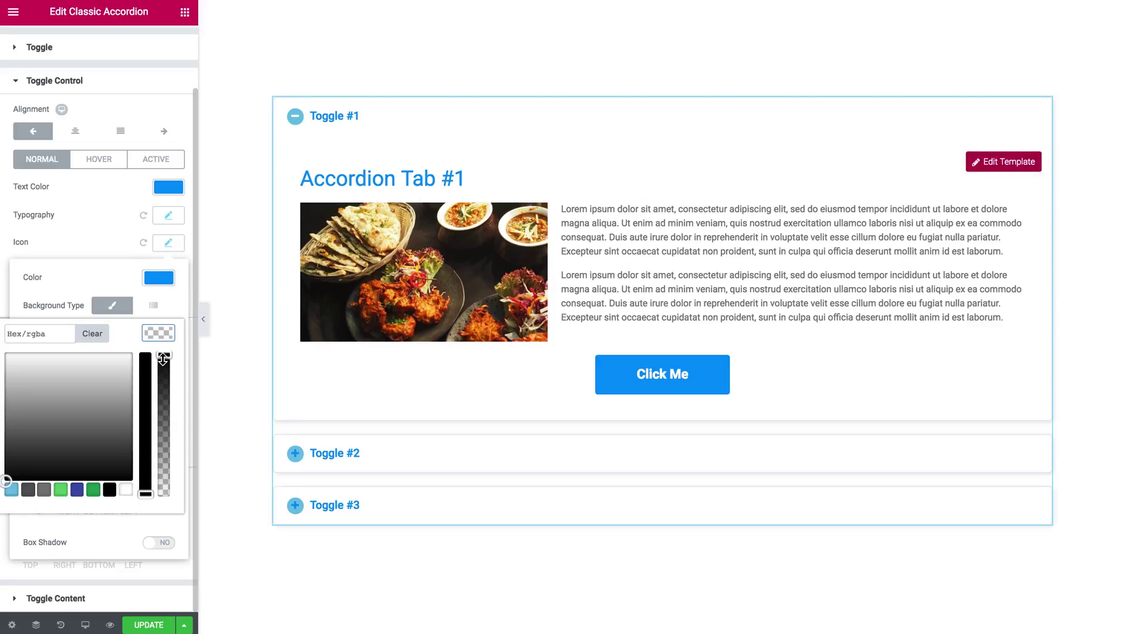
left_click(109, 489)
left_click_drag(170, 386, 156, 523)
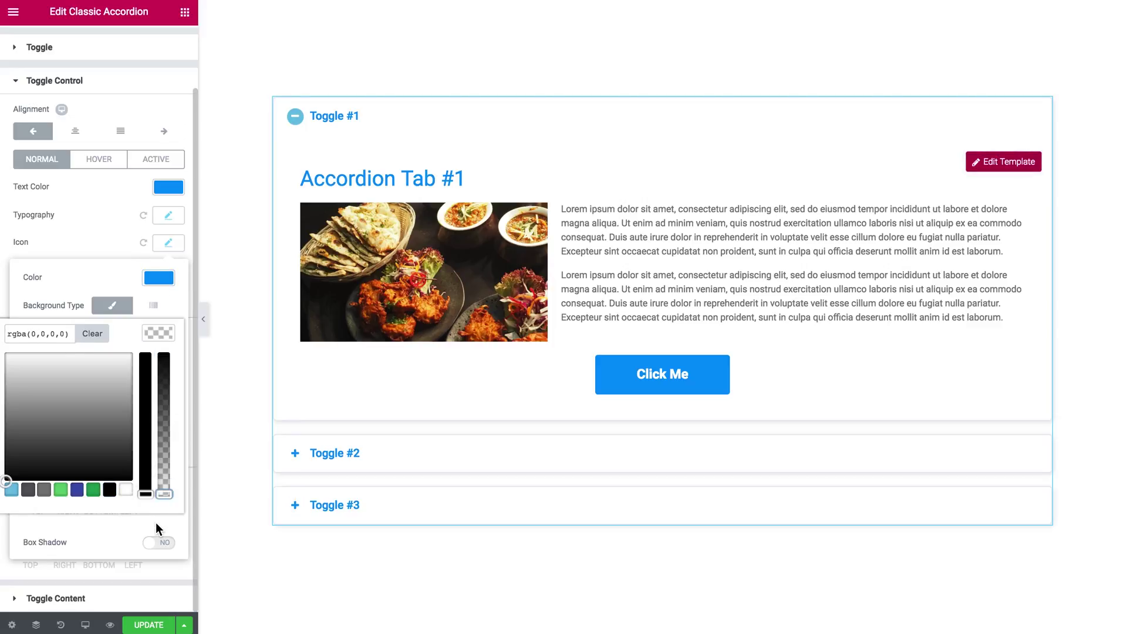
left_click(156, 523)
left_click(153, 276)
- Give the active-state icons the blue colour on a transparent classic background
left_click(120, 163)
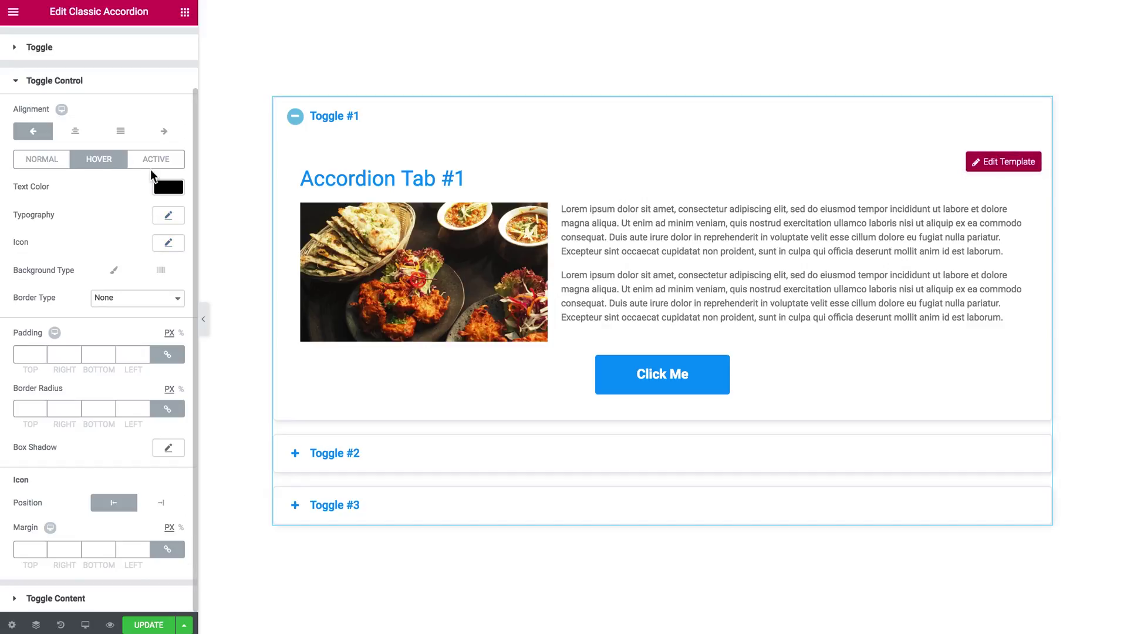
left_click(154, 165)
left_click(168, 244)
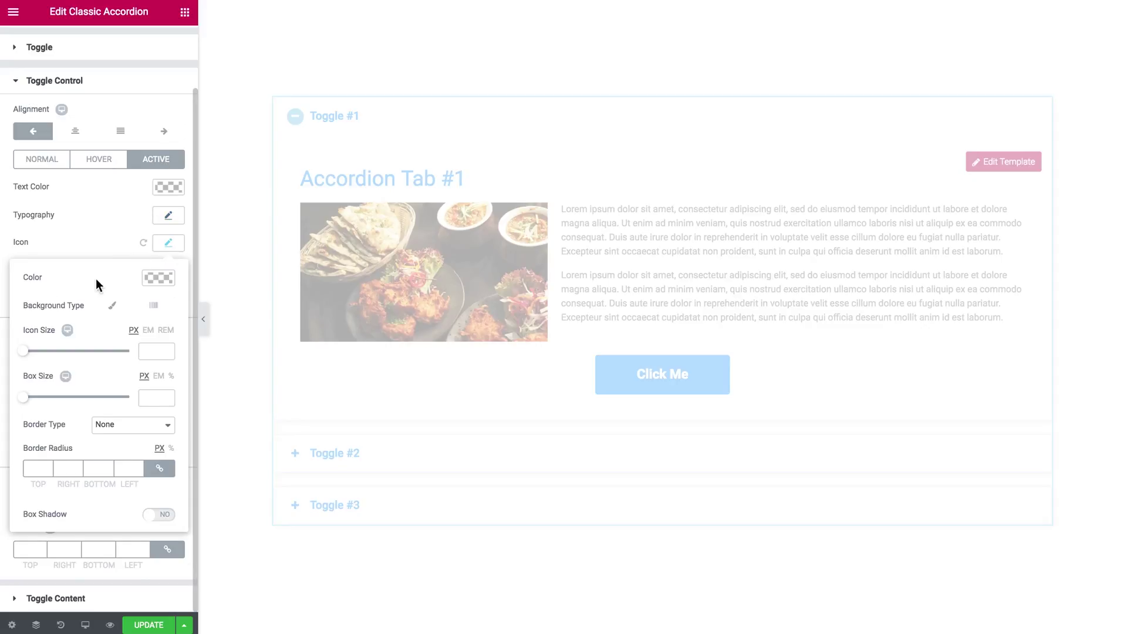
left_click(158, 277)
left_click(163, 282)
left_click(112, 305)
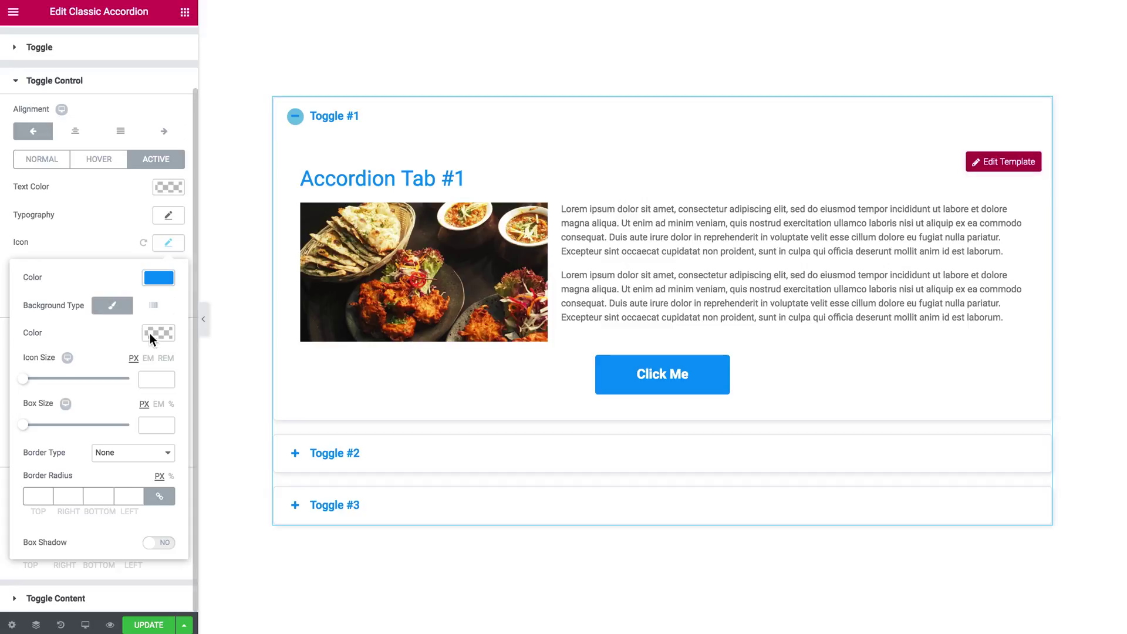
left_click(153, 335)
left_click(107, 478)
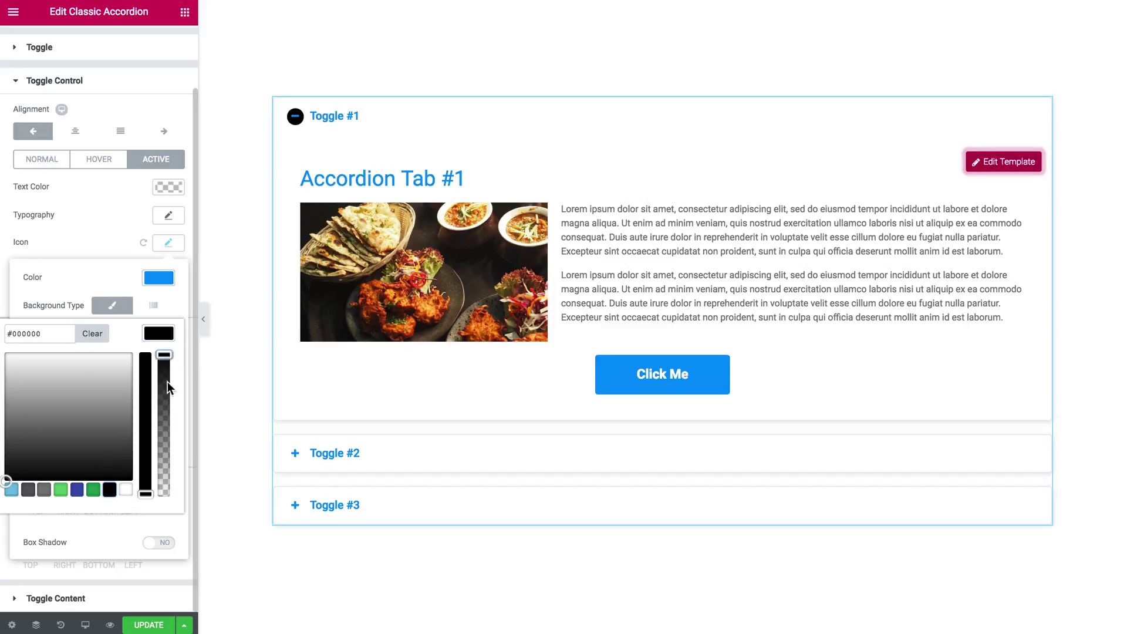
left_click_drag(167, 381, 160, 526)
left_click(160, 527)
left_click(166, 284)
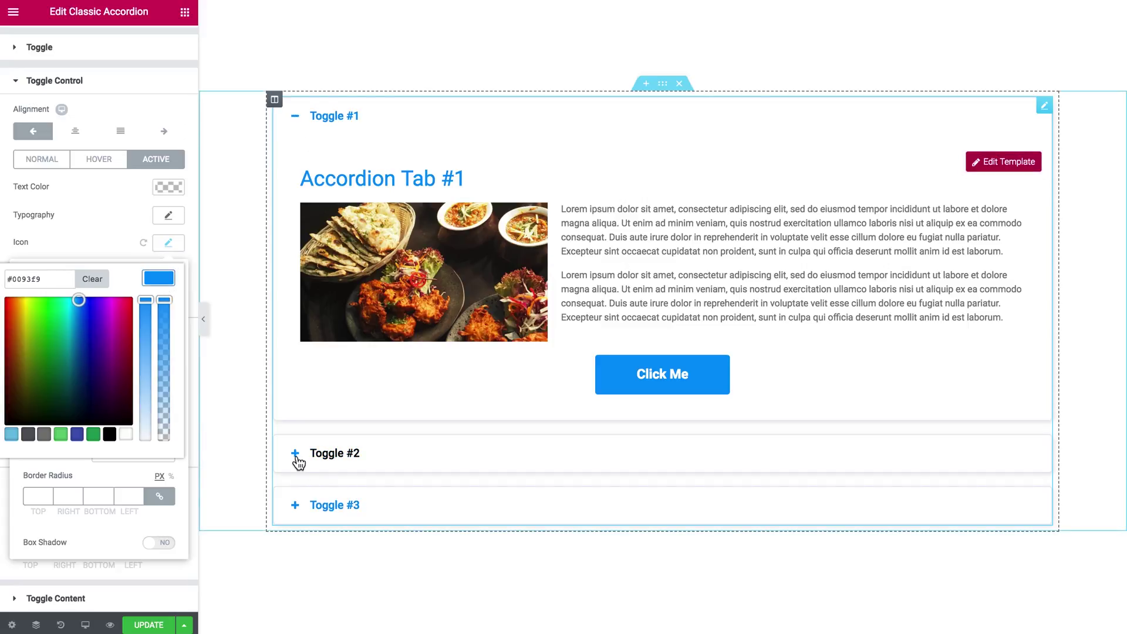
- Make the toggle icons turn black on hover
left_click(103, 166)
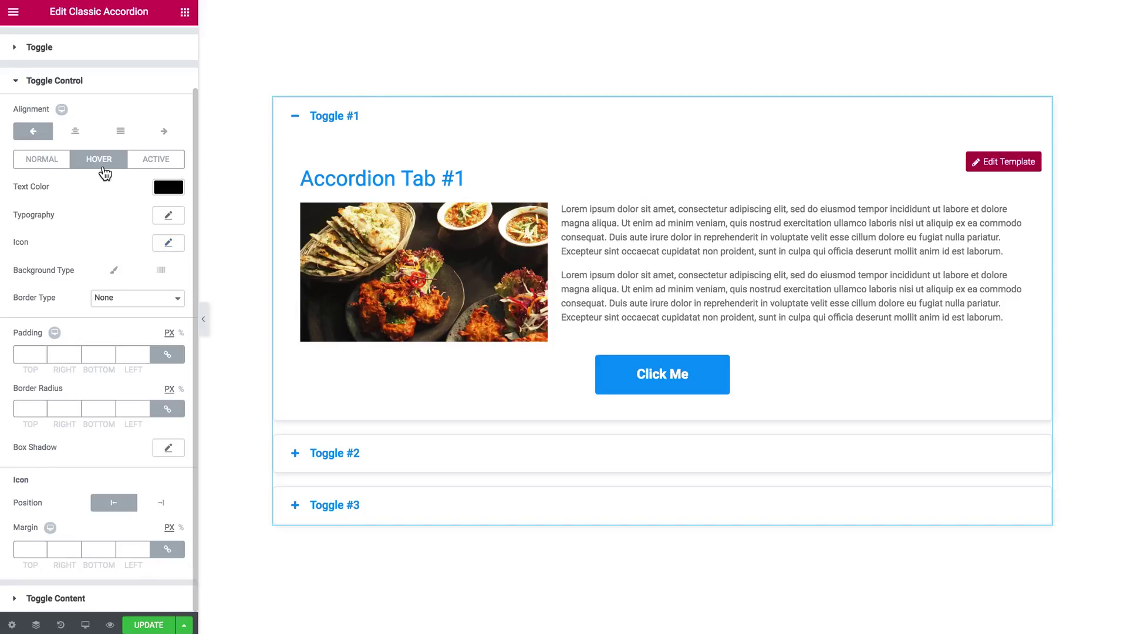
left_click(170, 244)
left_click(157, 277)
left_click(113, 437)
left_click(158, 277)
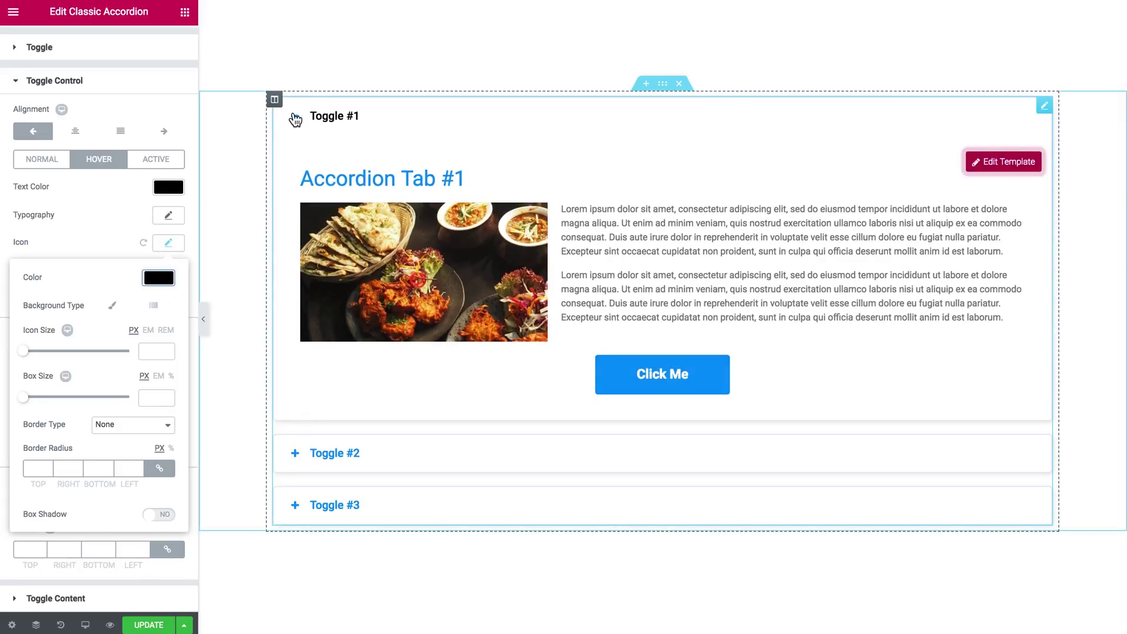
left_click(168, 276)
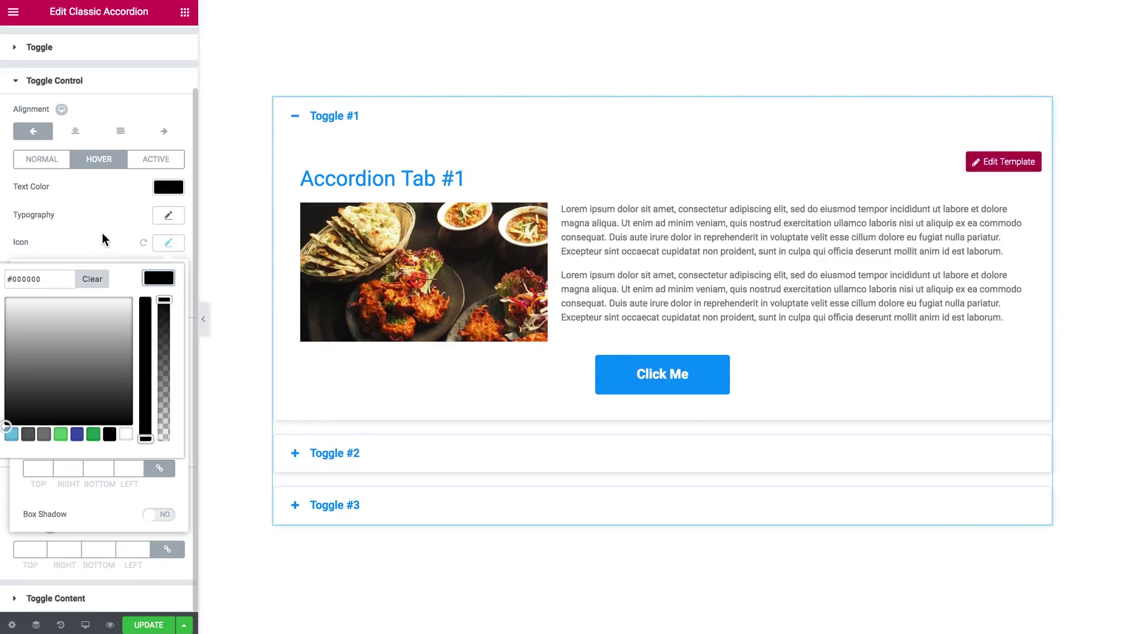
left_click(168, 243)
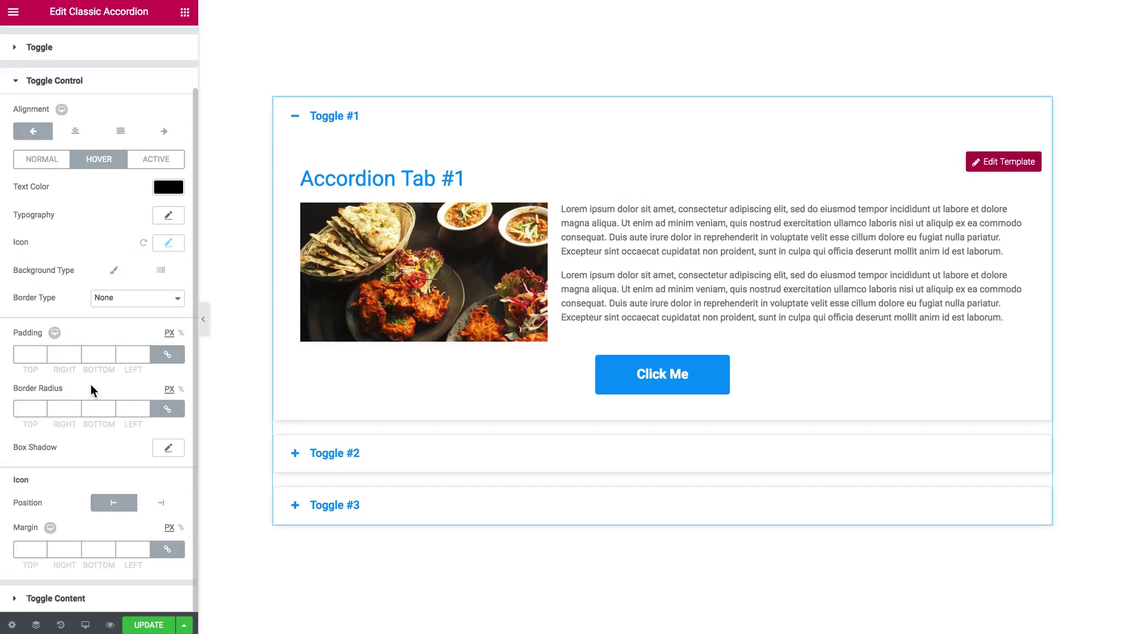
- Give the Toggle Content a classic #f7f7fb light grey background
left_click(86, 609)
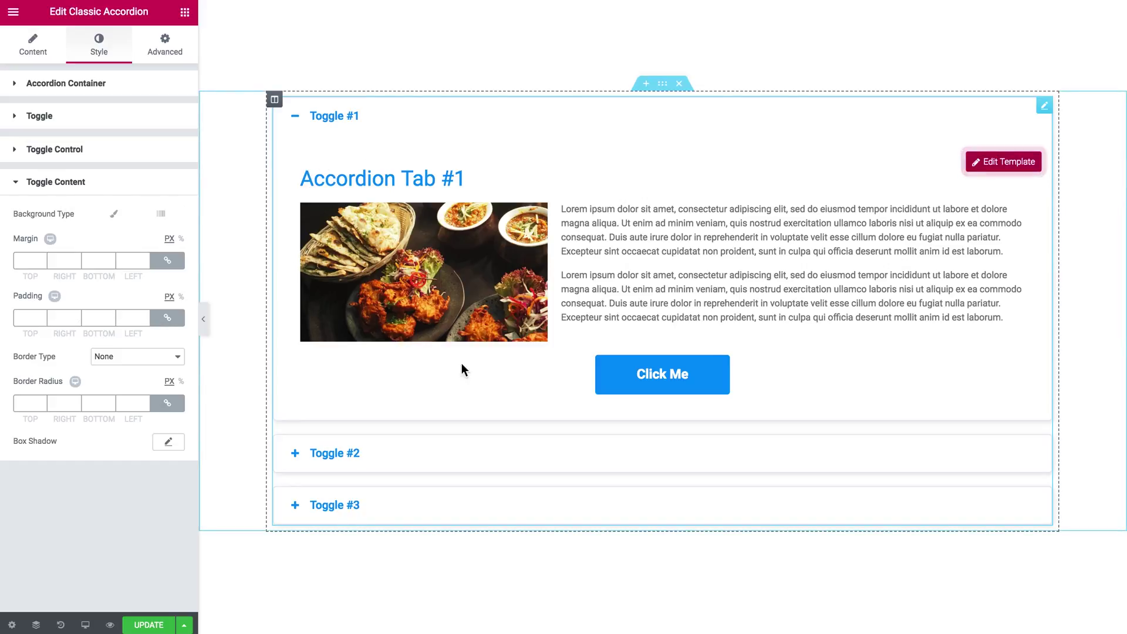
left_click(115, 216)
left_click(165, 243)
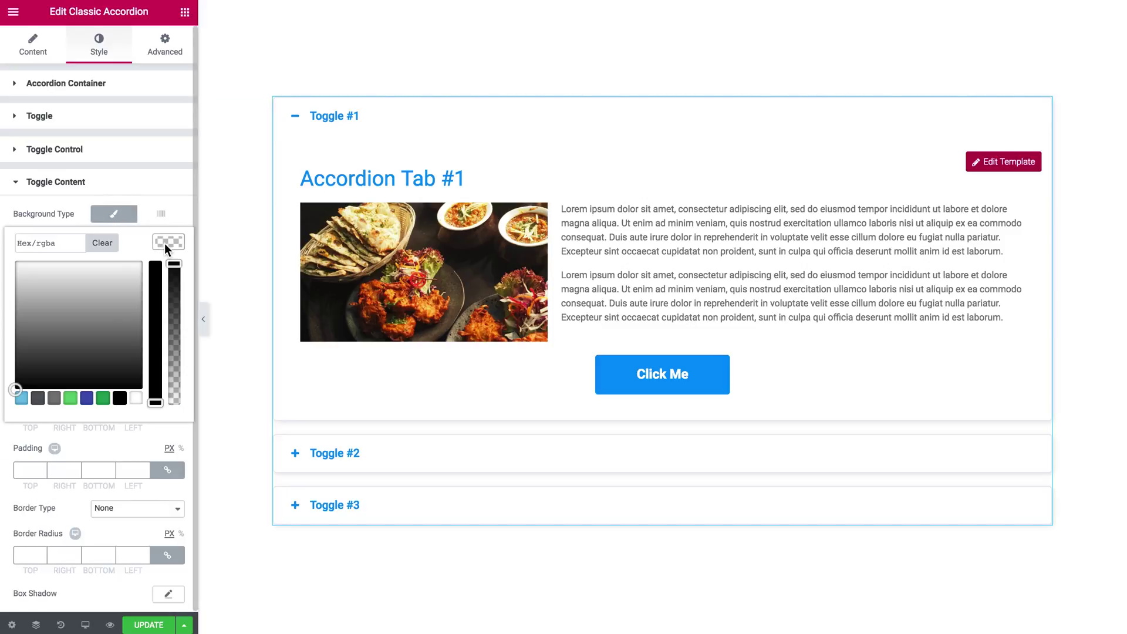
type("#f7f7fb")
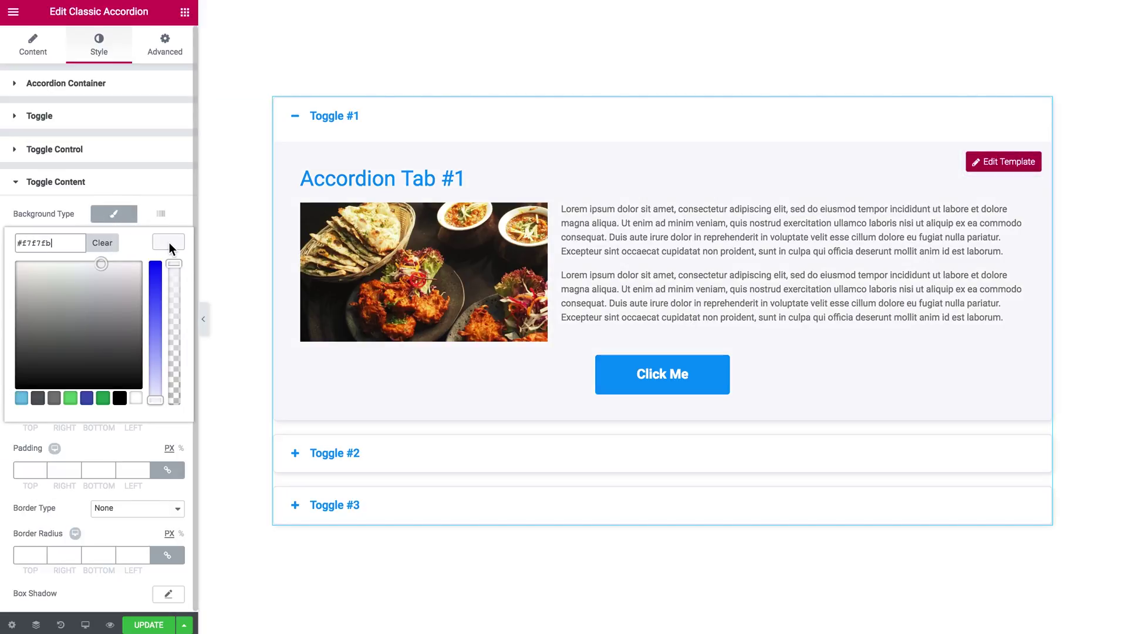
left_click(169, 243)
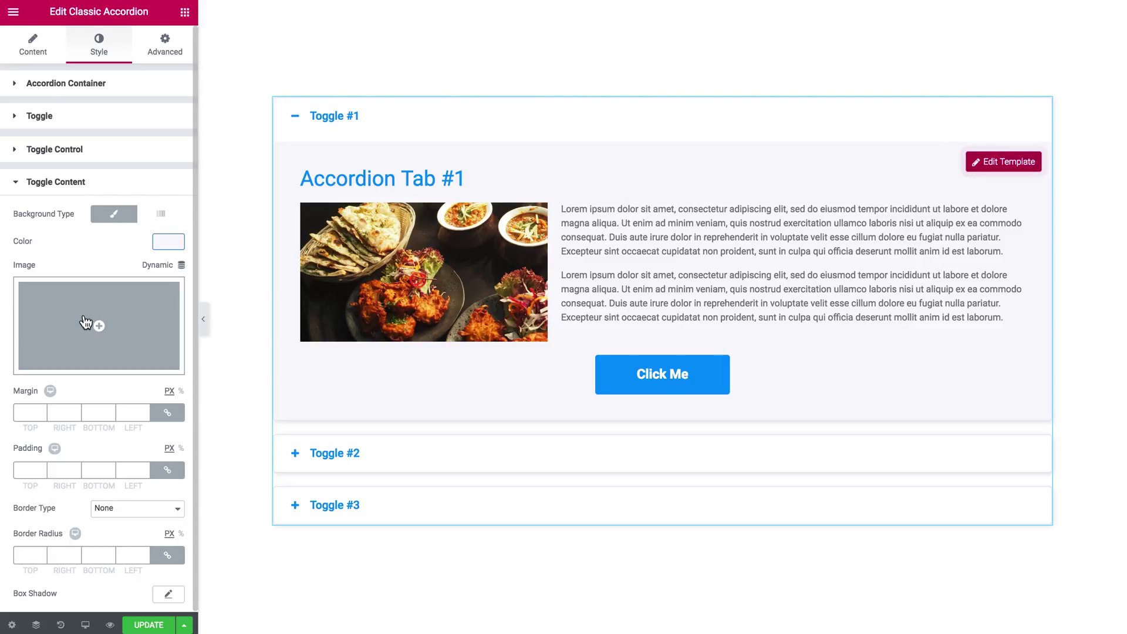
left_click(148, 190)
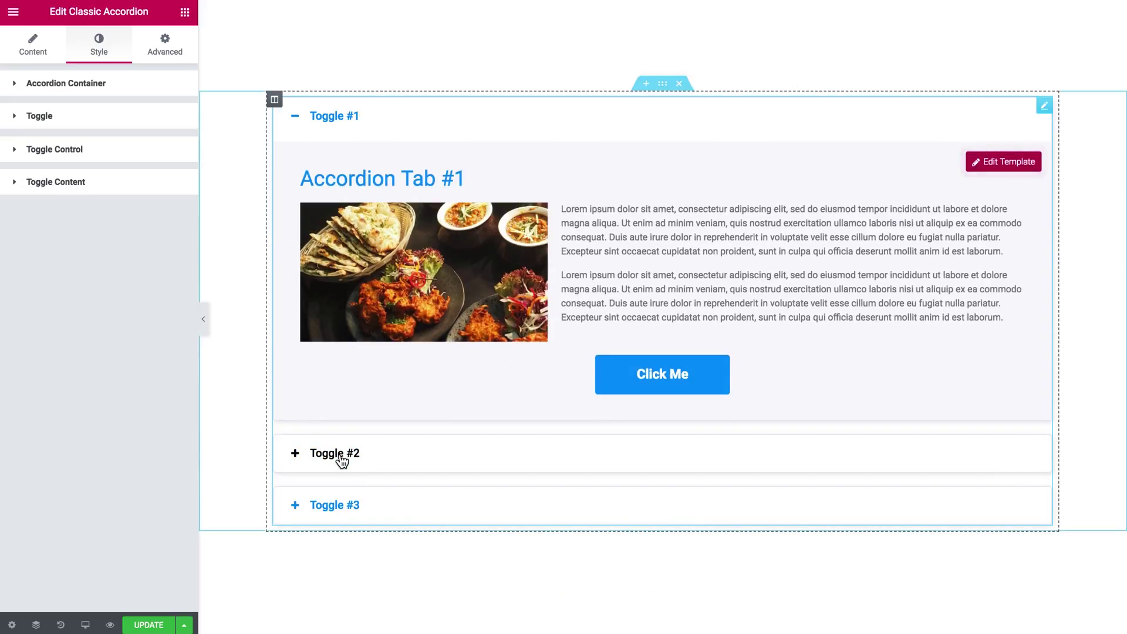
- Expand Toggles #2 and #3 in the editor to preview their templates
left_click(343, 454)
scroll(341, 457, "down", 1)
left_click(337, 452)
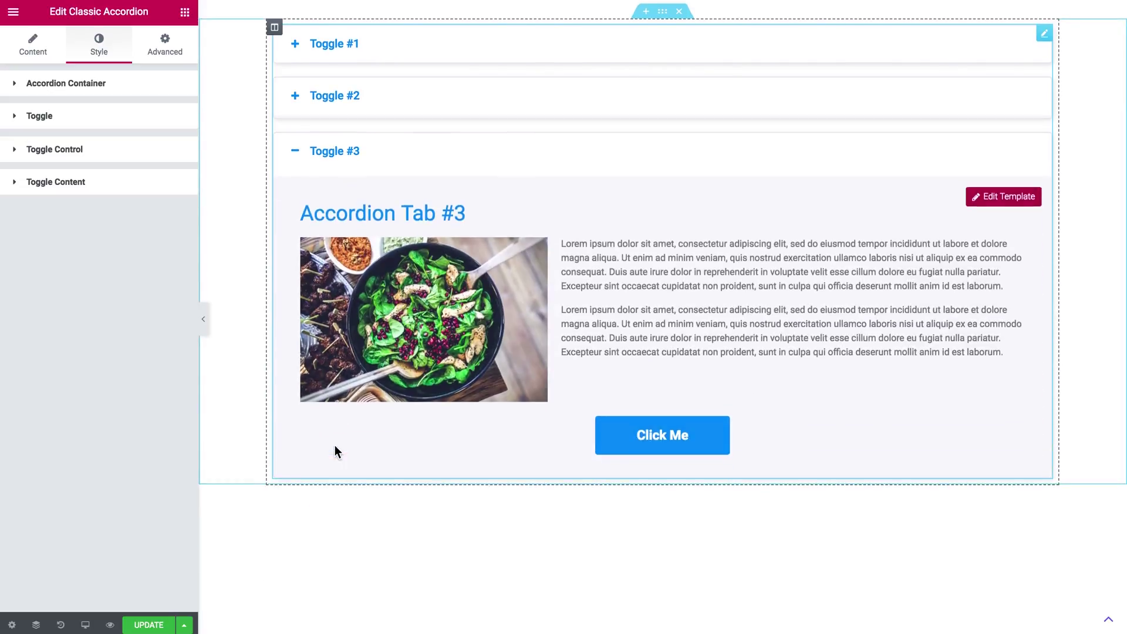
scroll(334, 451, "down", 1)
- Collapse the editing panel and open Toggles #1, #2 and #3 in the full-width preview
left_click(203, 327)
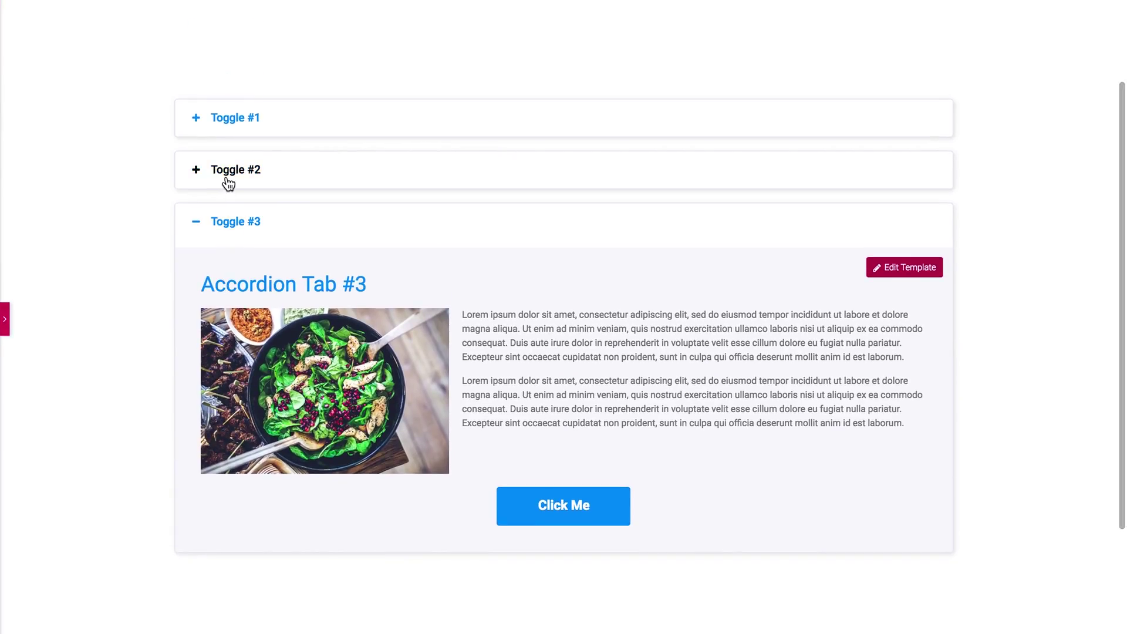
left_click(227, 179)
left_click(230, 235)
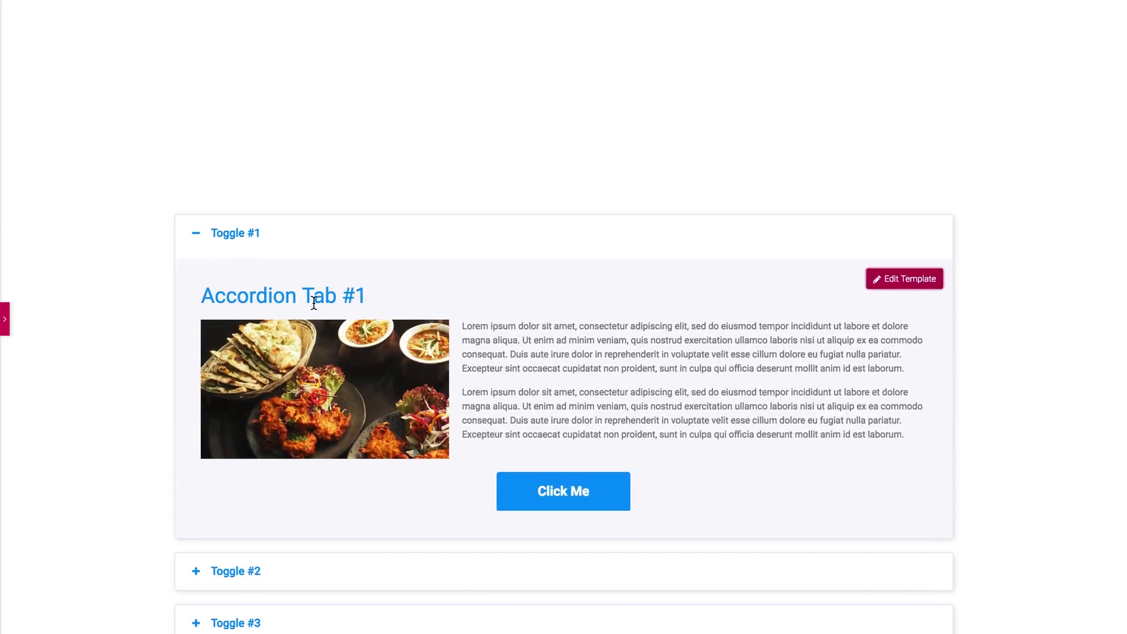
scroll(313, 298, "down", 3)
left_click(251, 401)
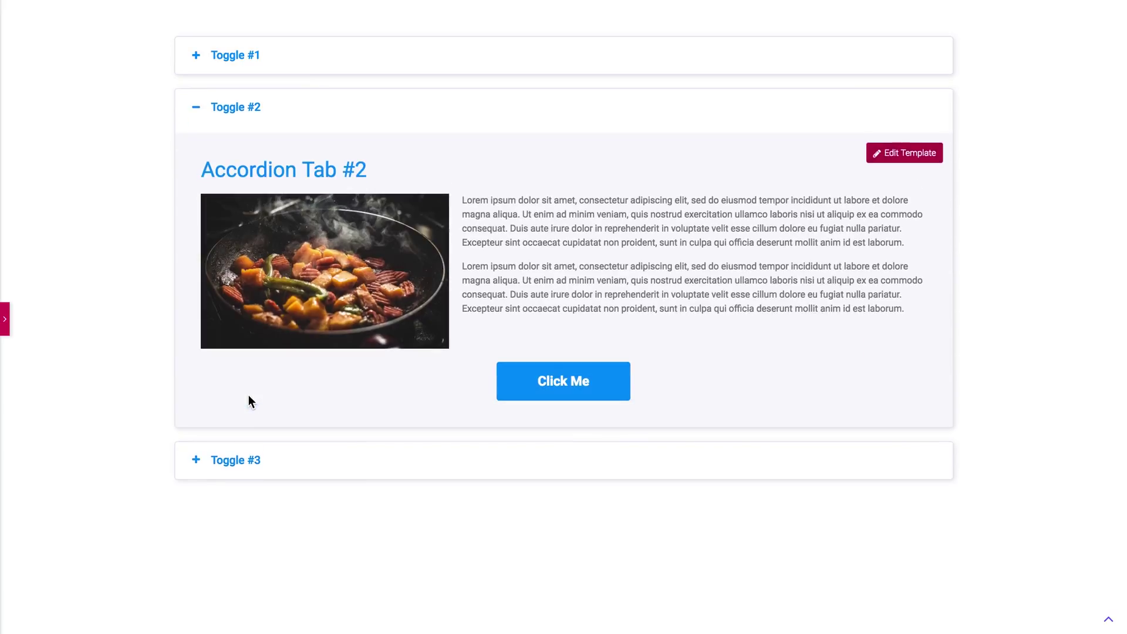
left_click(231, 461)
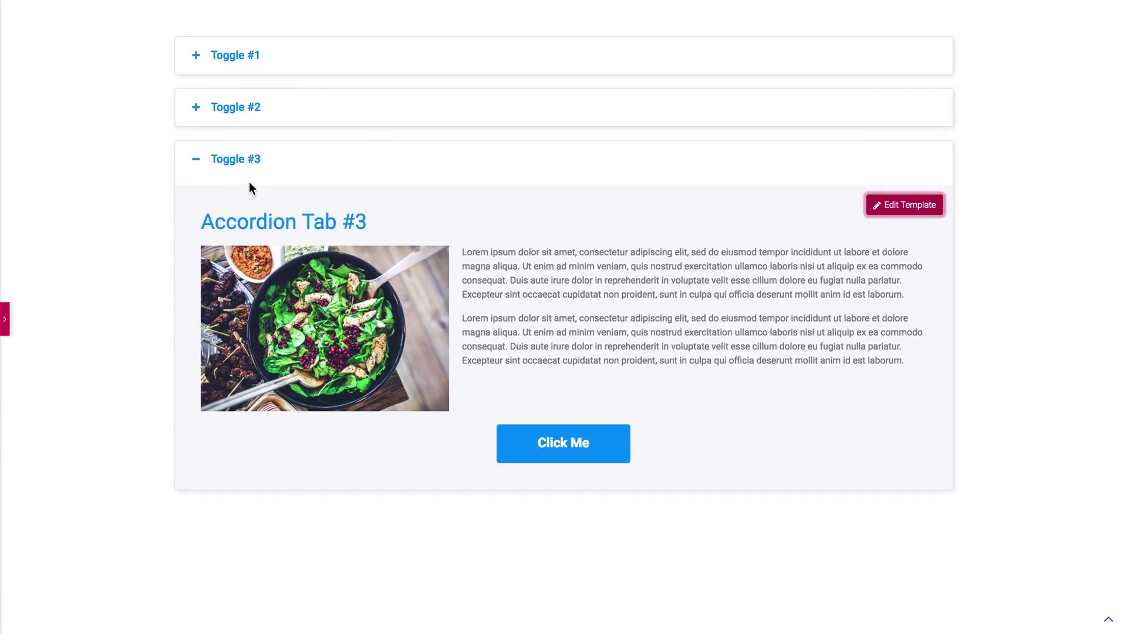
left_click(244, 112)
left_click(243, 63)
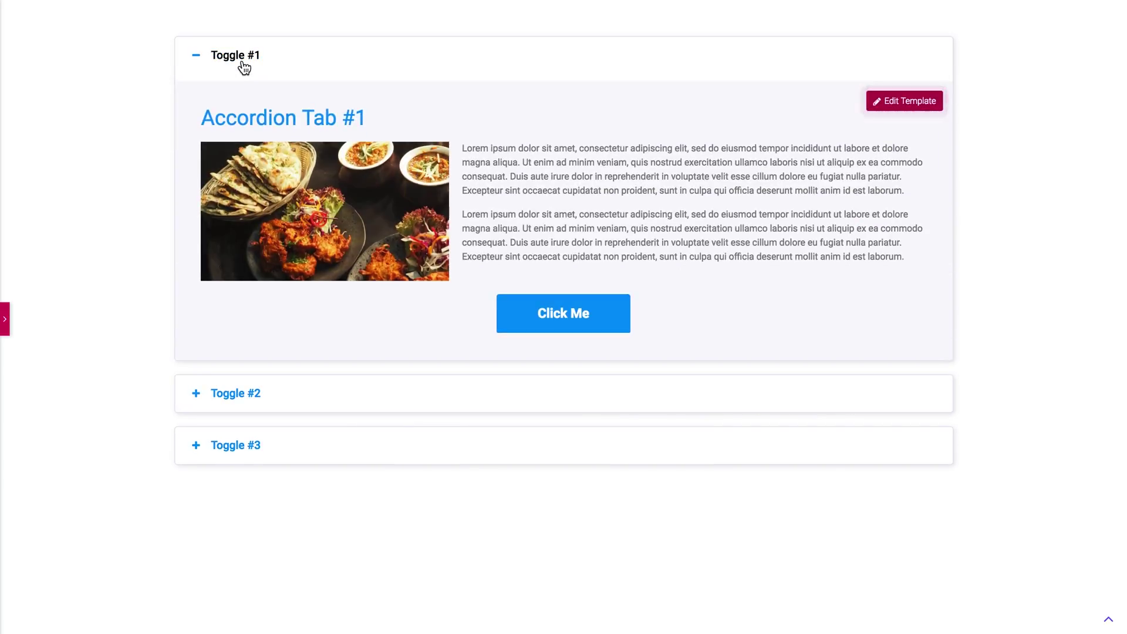